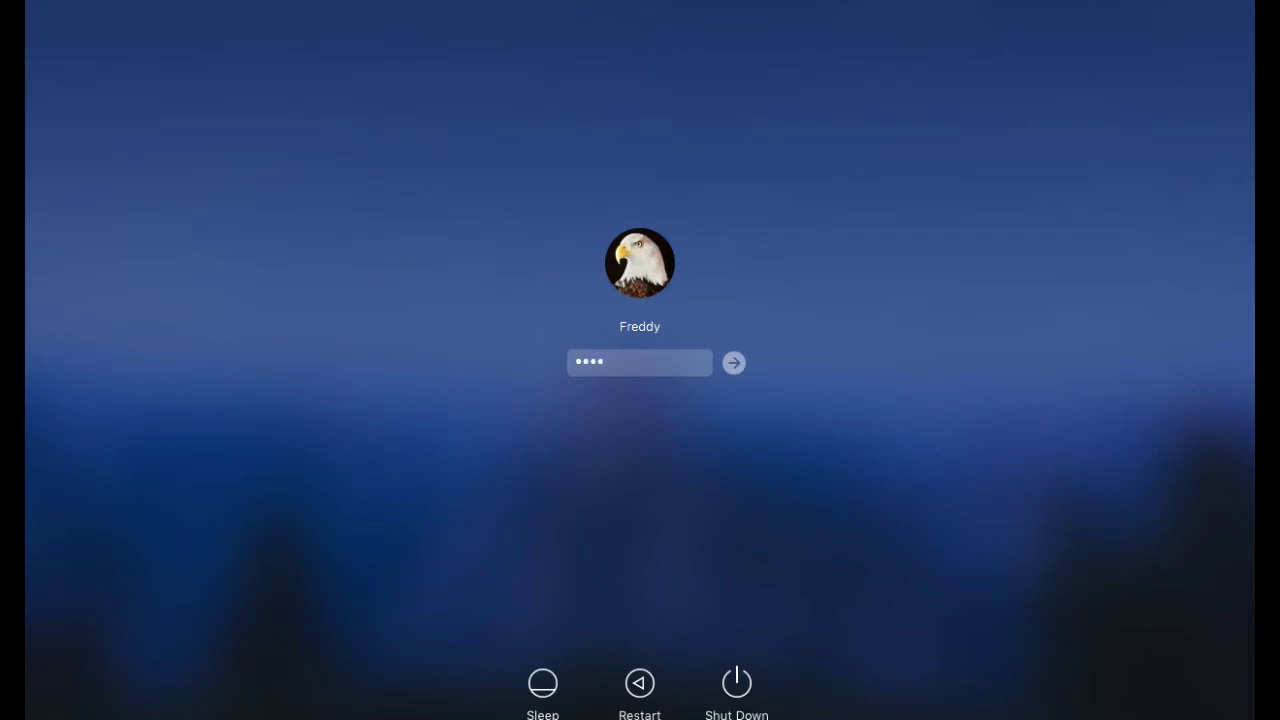
Step: Type the account password into the Windows lock screen login field
type("ator")
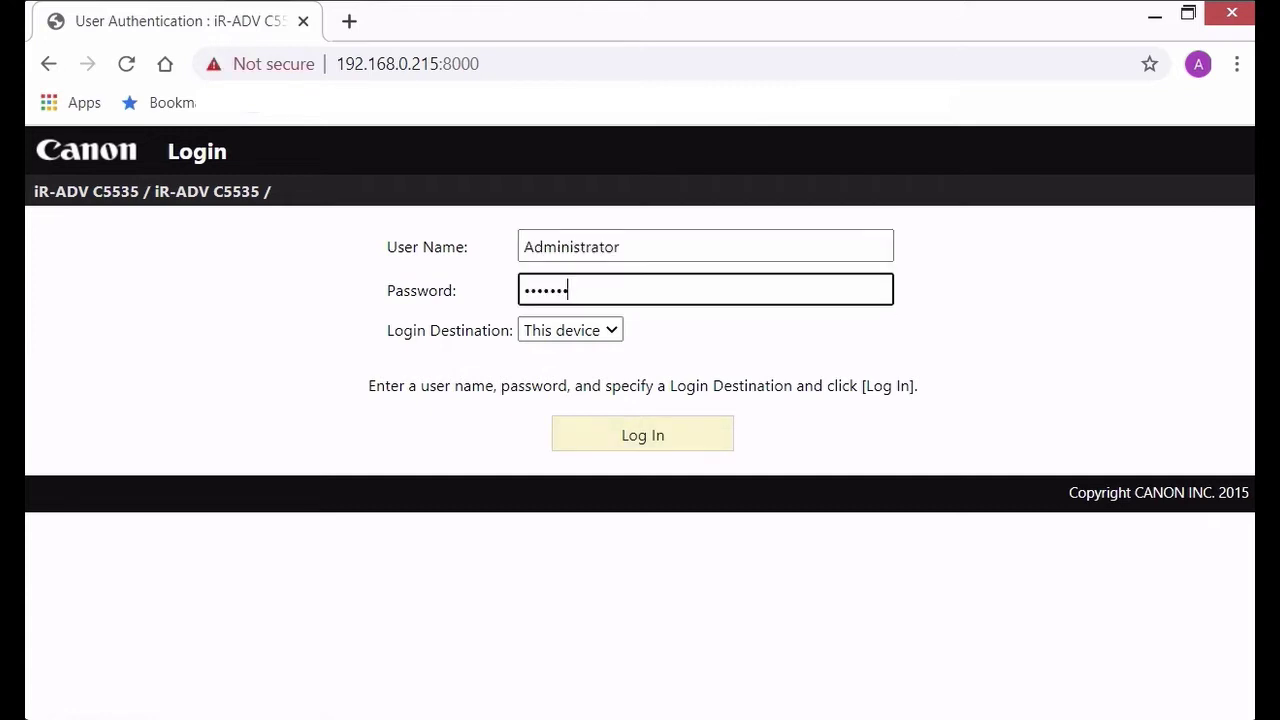
Step: Log in to Remote UI as Administrator and open Settings/Registration
key("Return")
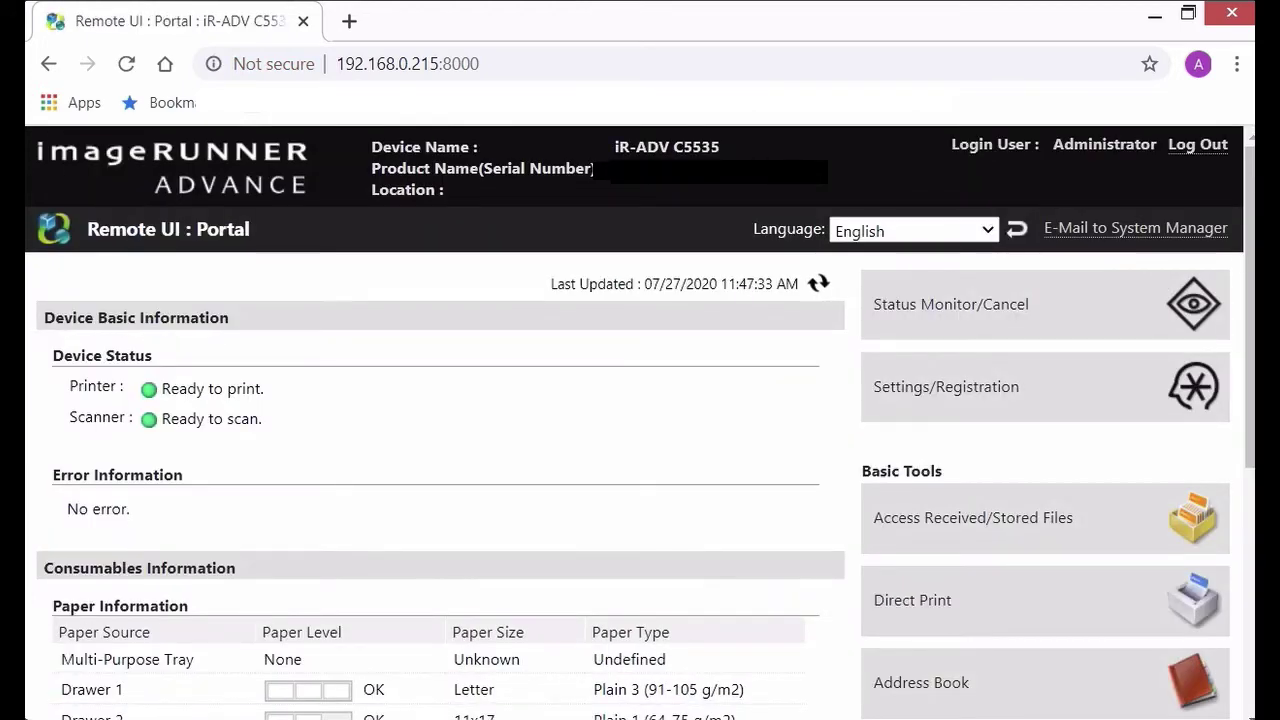
scroll(640, 420, "down", 1)
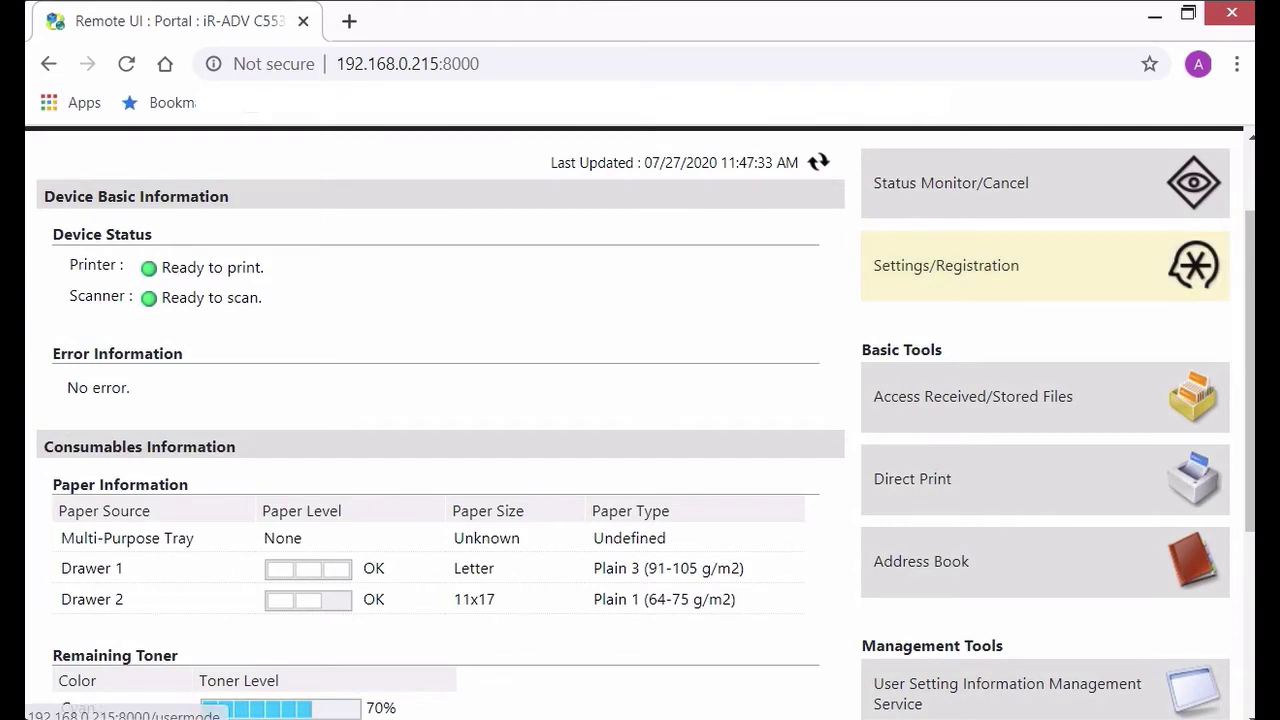
left_click(988, 290)
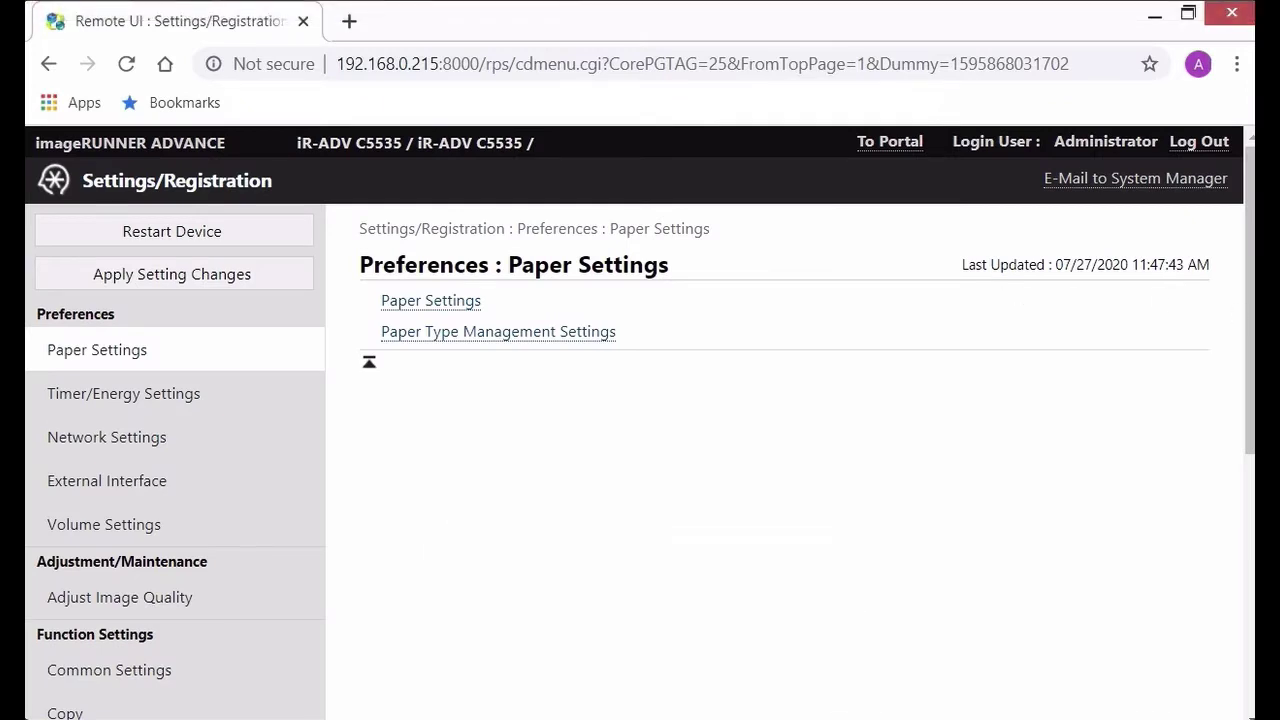
Step: Go to Printer under Function Settings and open Hot Folder Management
scroll(170, 480, "down", 1)
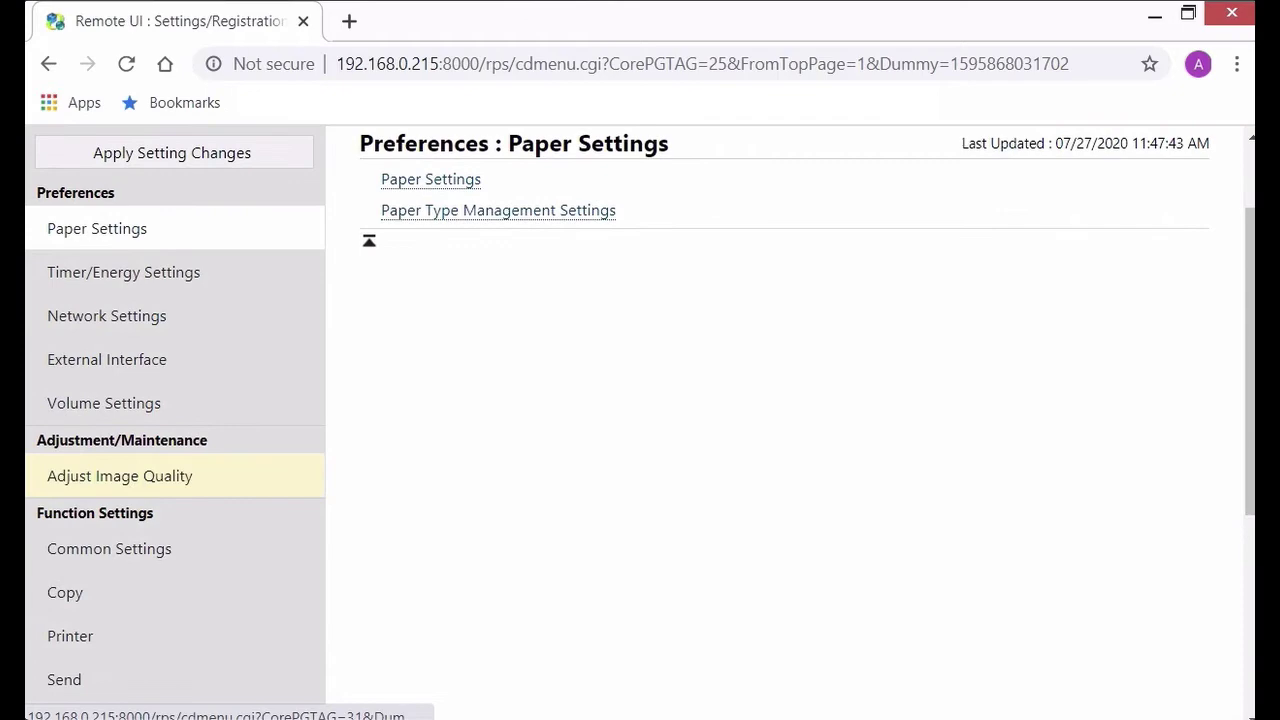
scroll(170, 475, "down", 1)
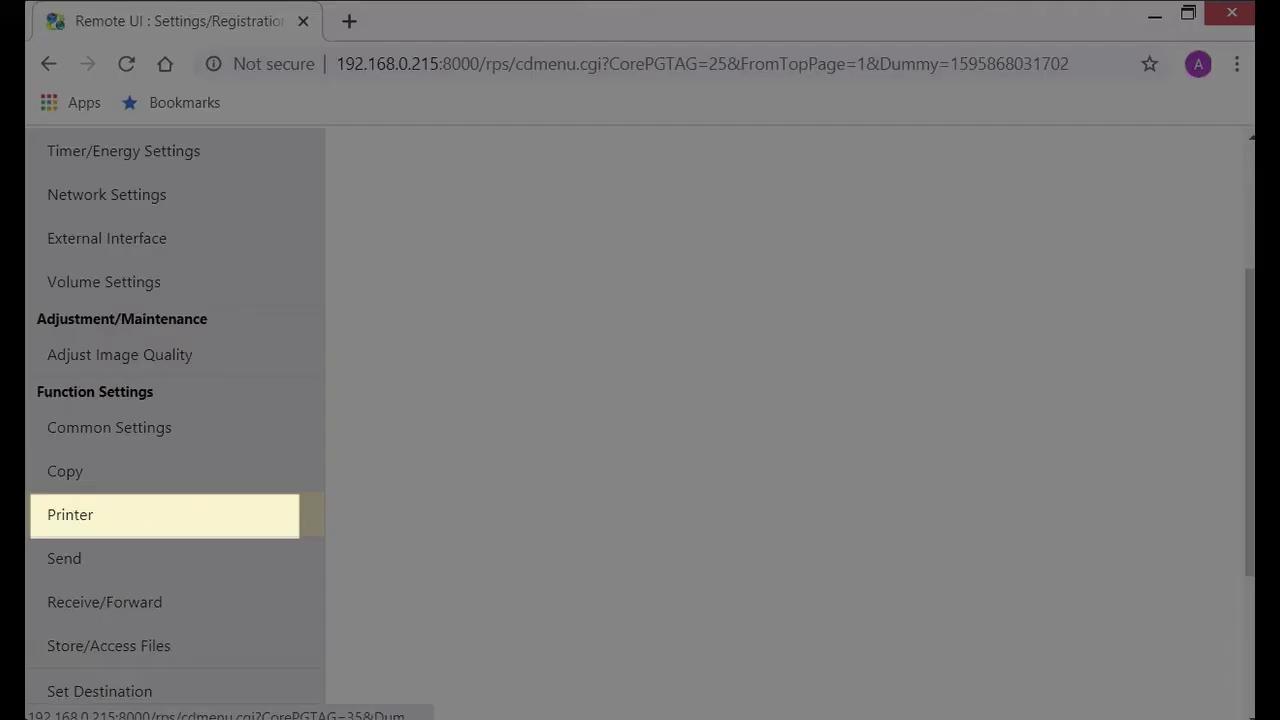
left_click(170, 514)
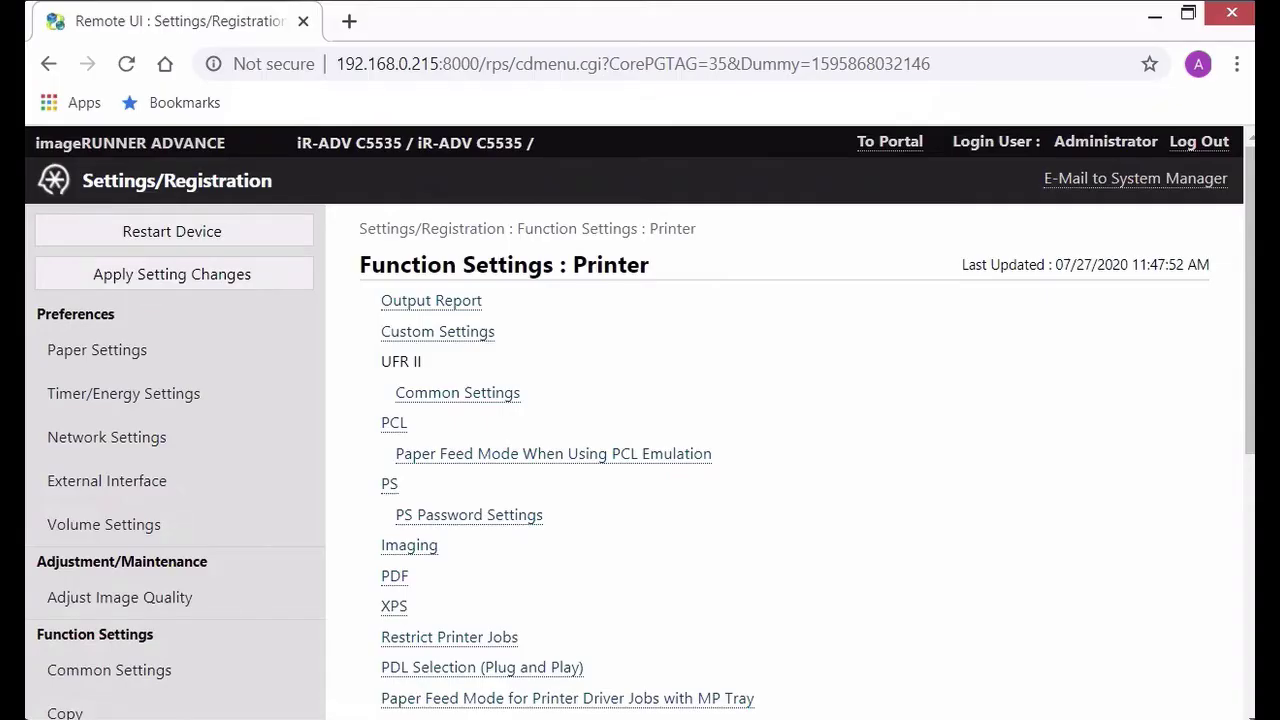
scroll(170, 514, "down", 2)
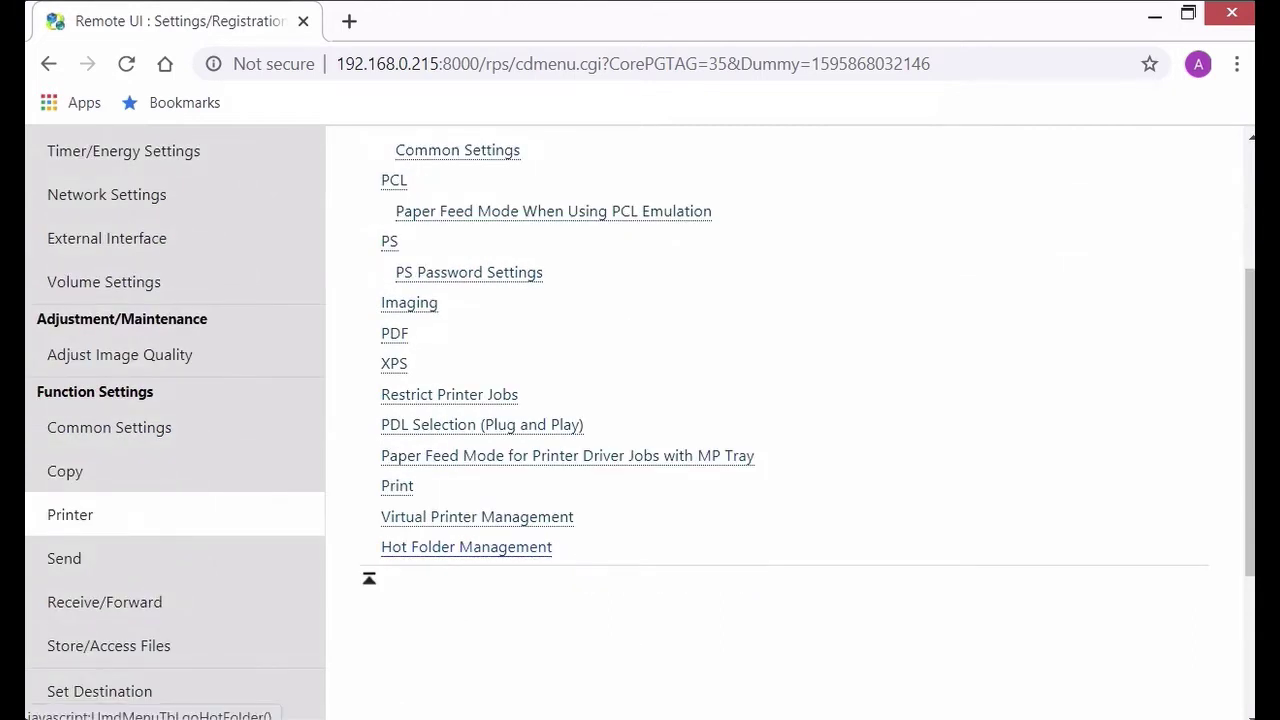
left_click(466, 547)
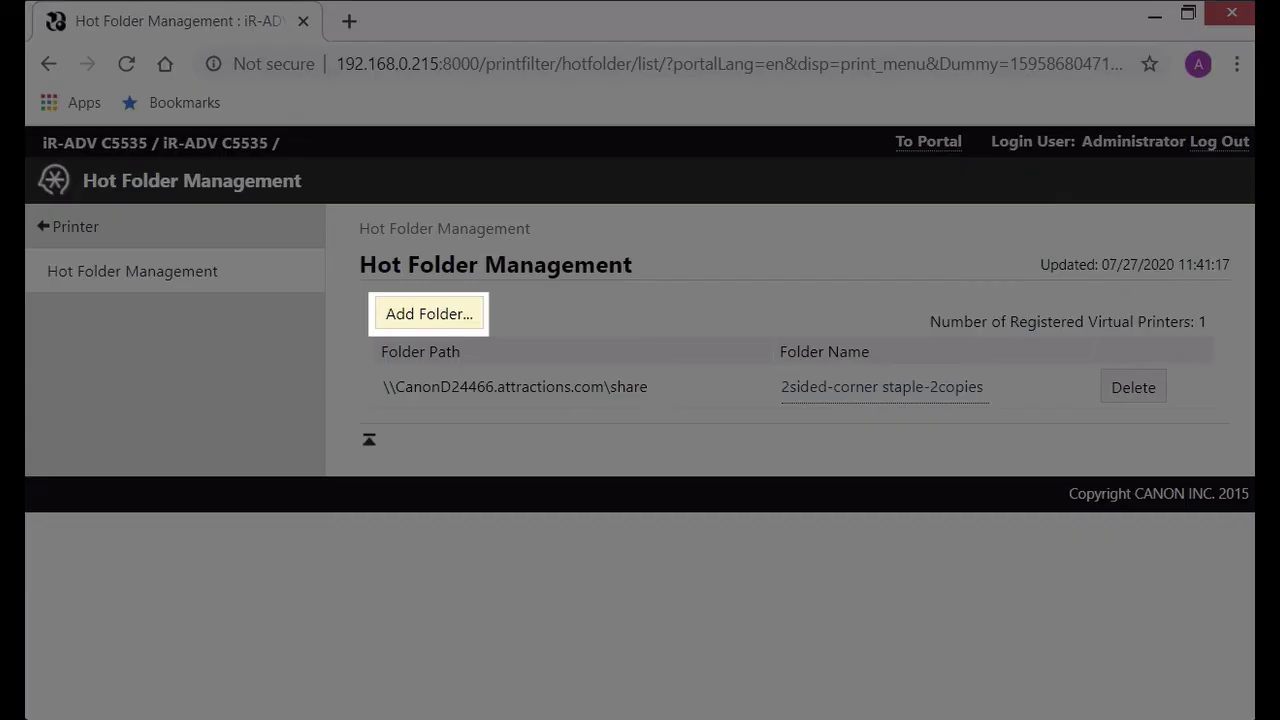
Step: Start a new hot folder named Corner-staple with Number of Copies enabled
left_click(429, 313)
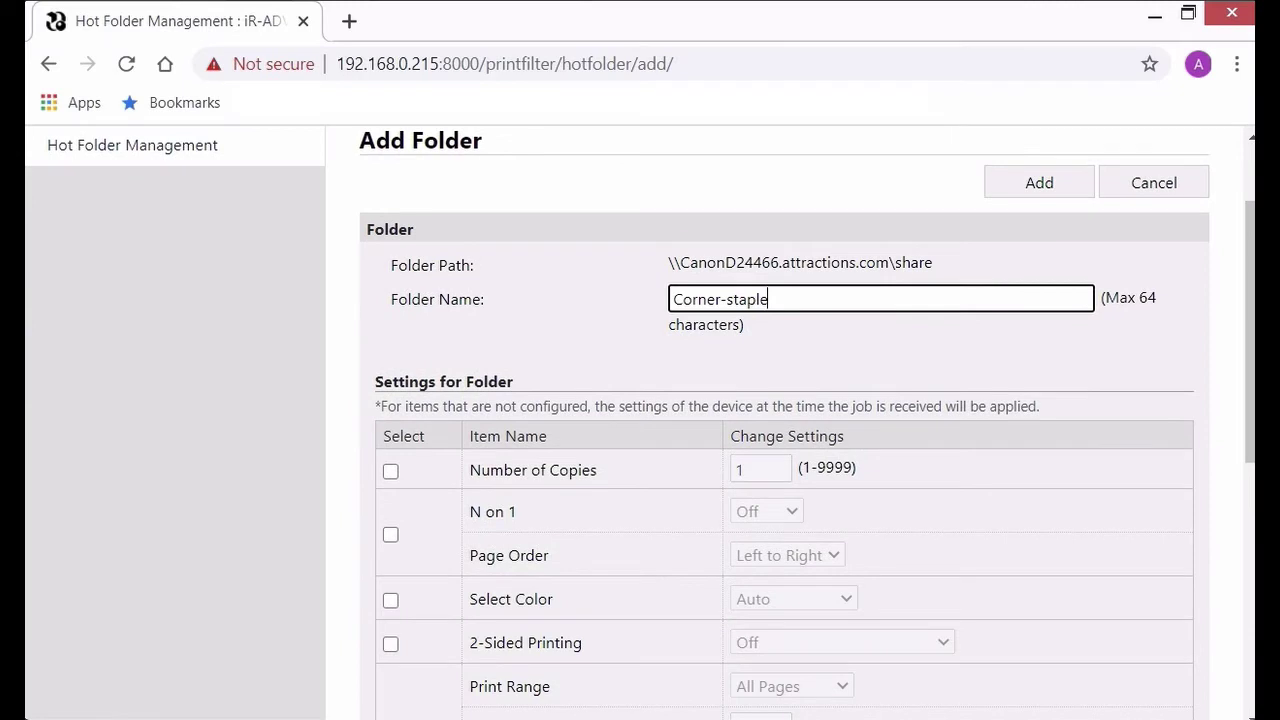
scroll(790, 420, "down", 1)
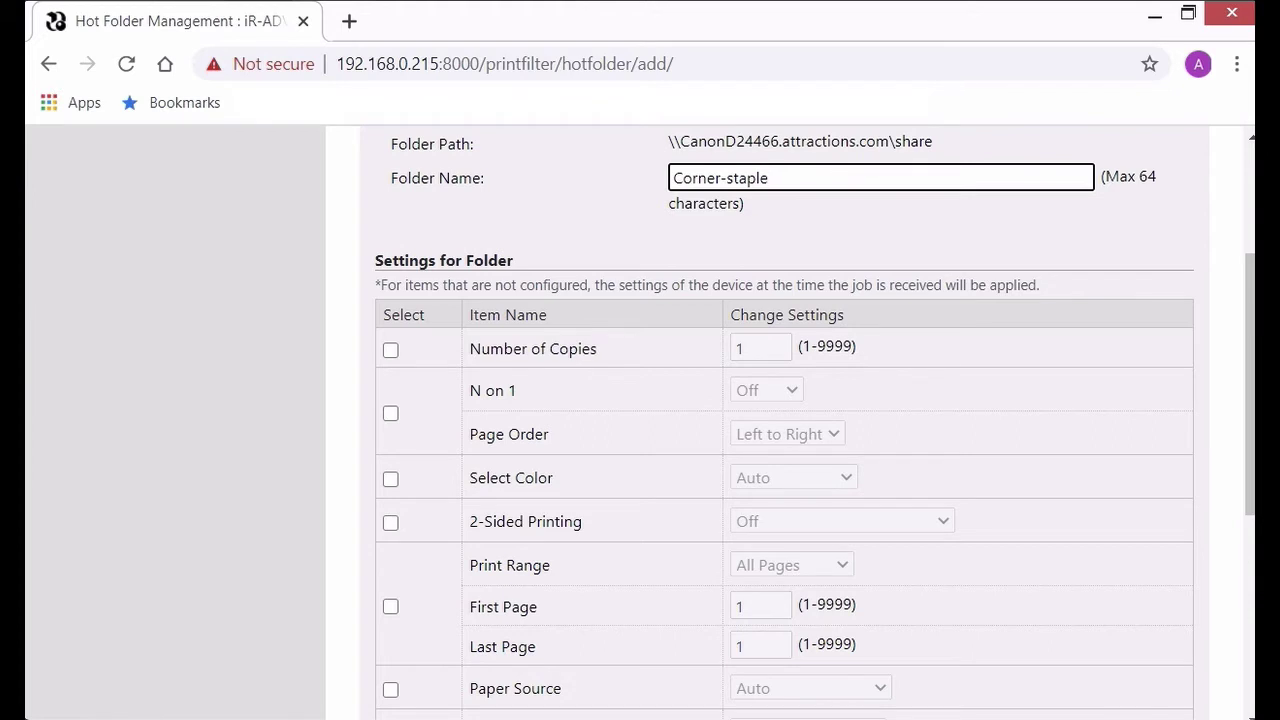
left_click(390, 349)
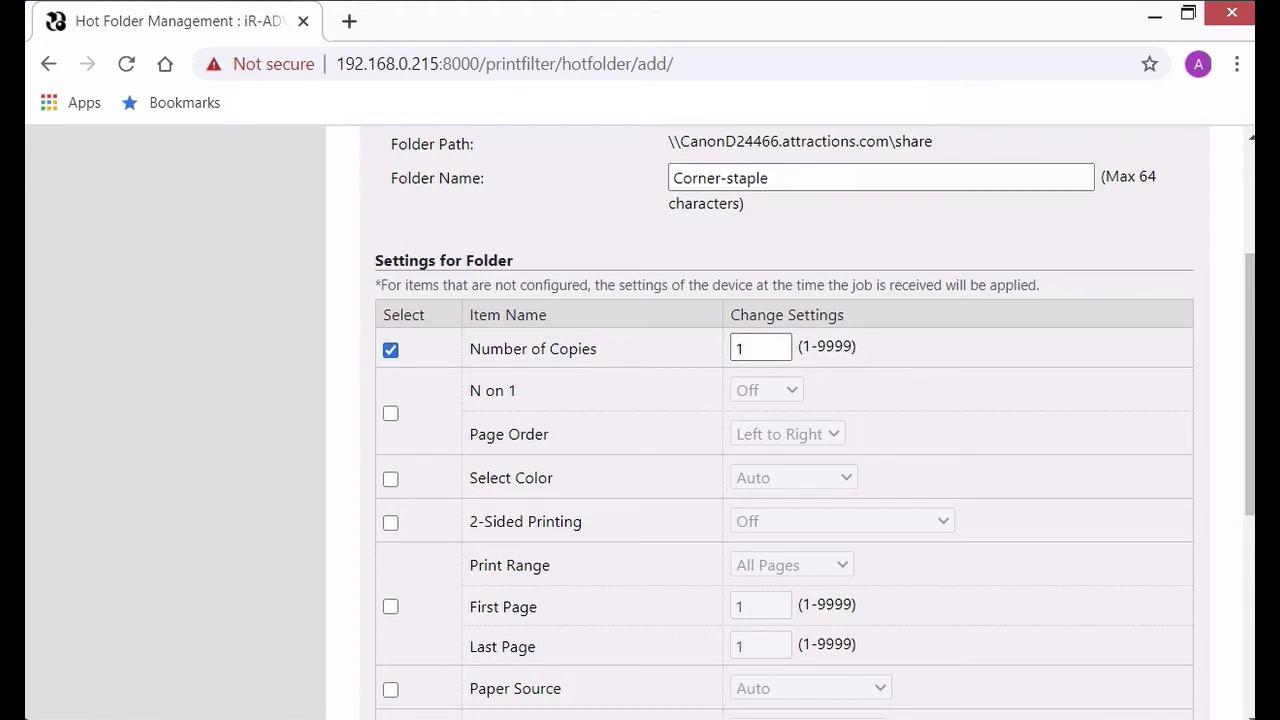
key("Tab")
scroll(784, 420, "down", 2)
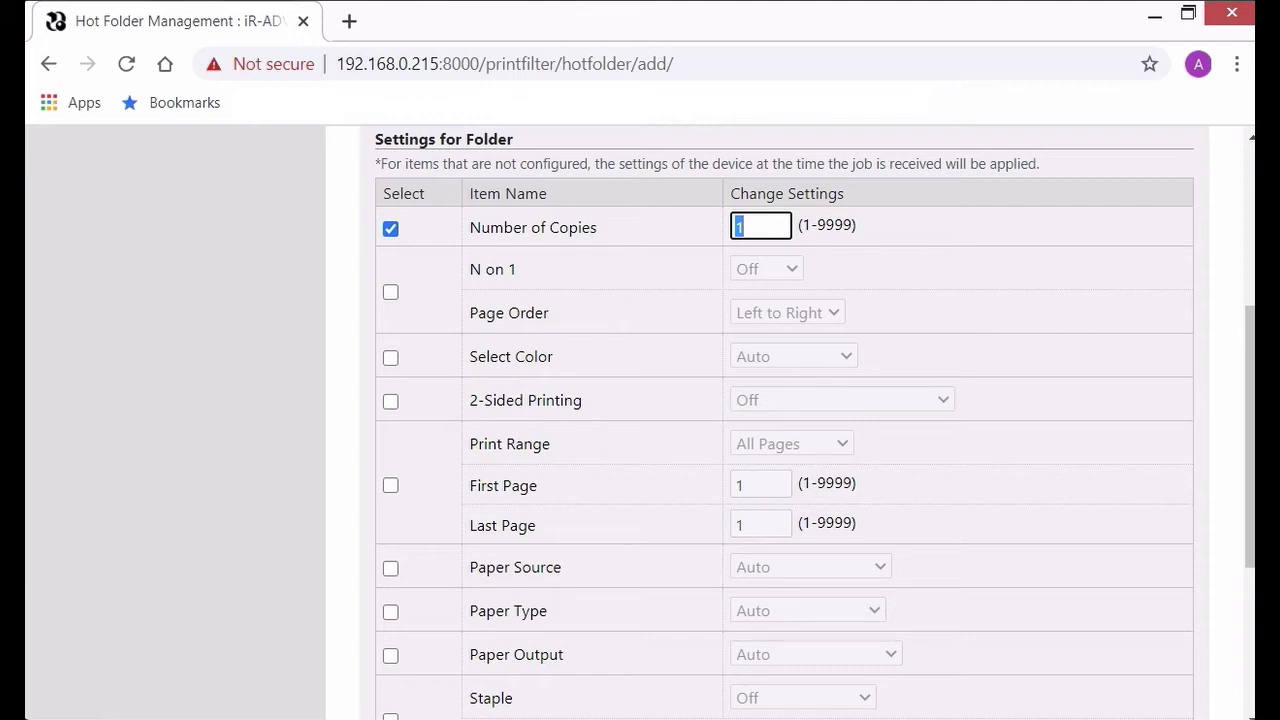
scroll(784, 420, "down", 1)
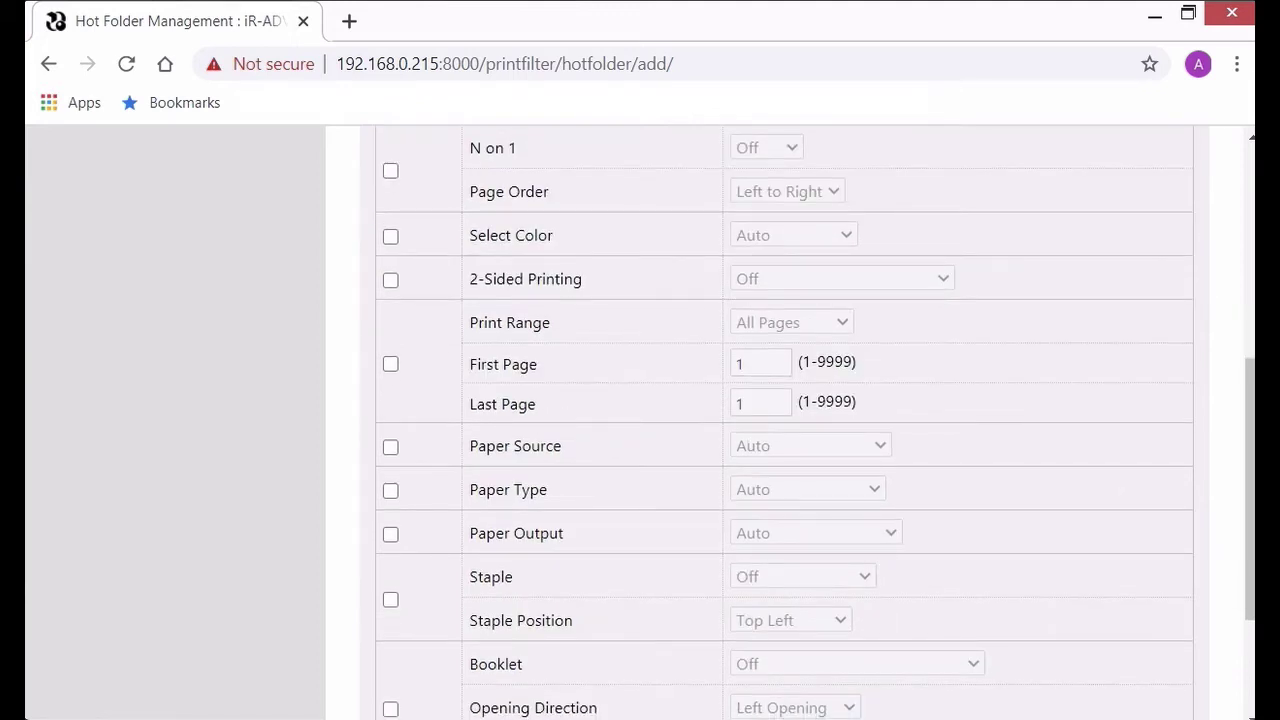
Step: Enable Paper Source, Paper Type and Staple, with stapling set to Corner, Top Left
left_click(390, 447)
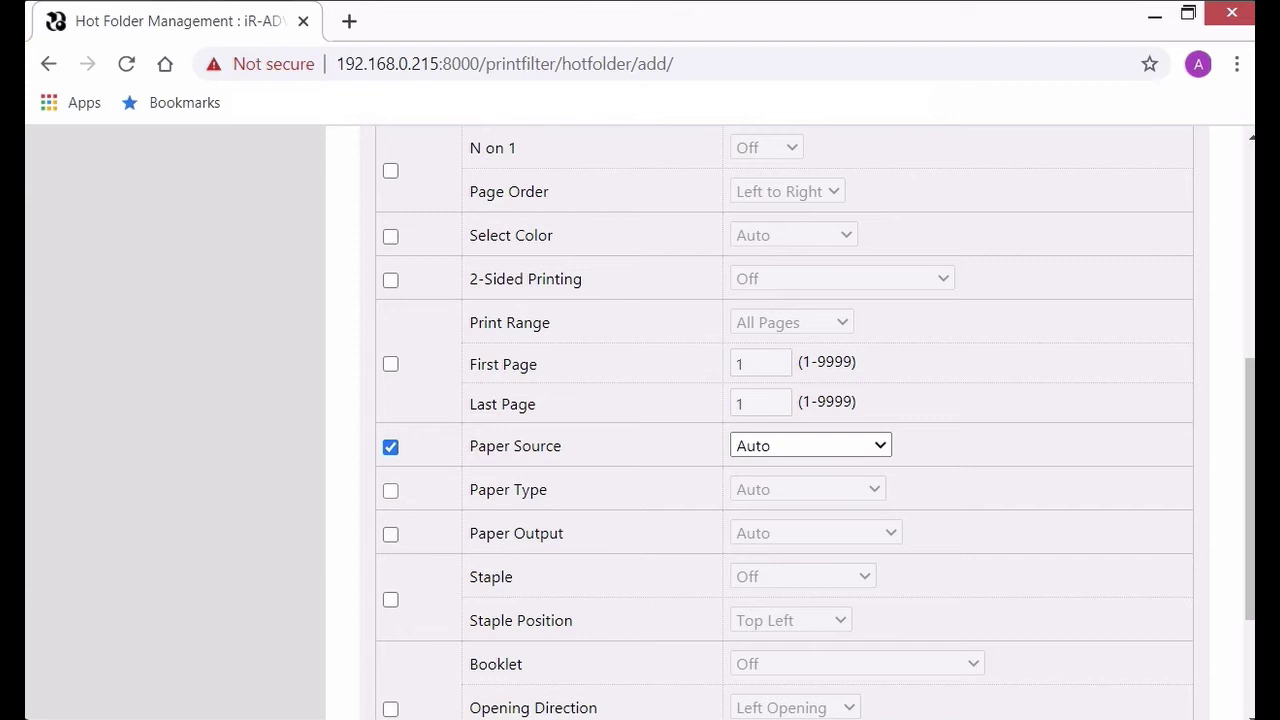
left_click(390, 490)
scroll(784, 420, "down", 1)
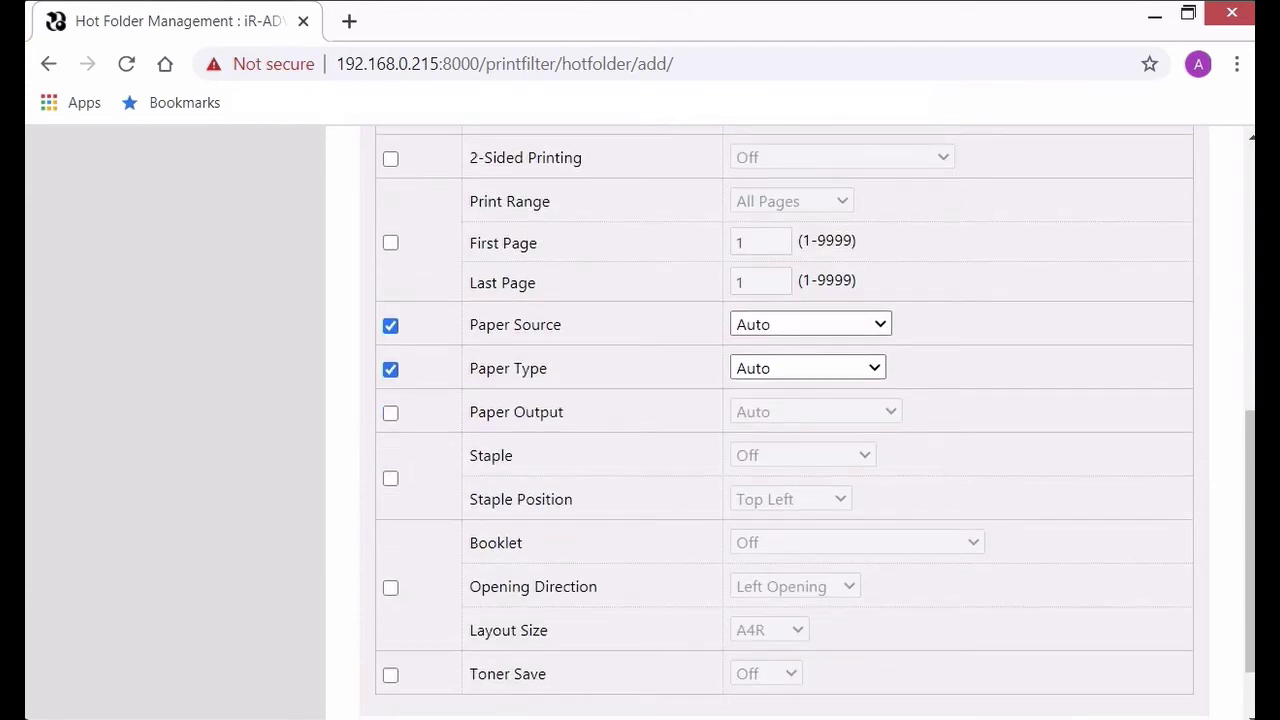
left_click(390, 478)
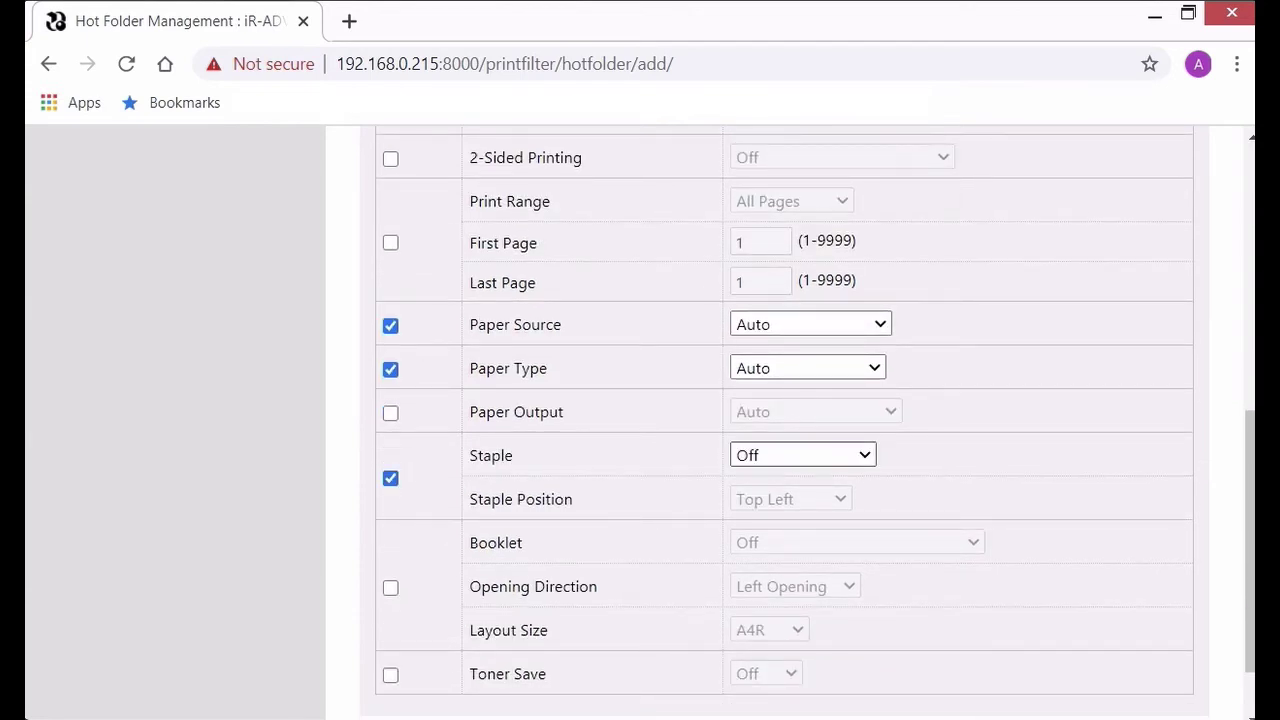
left_click(802, 455)
key("Return")
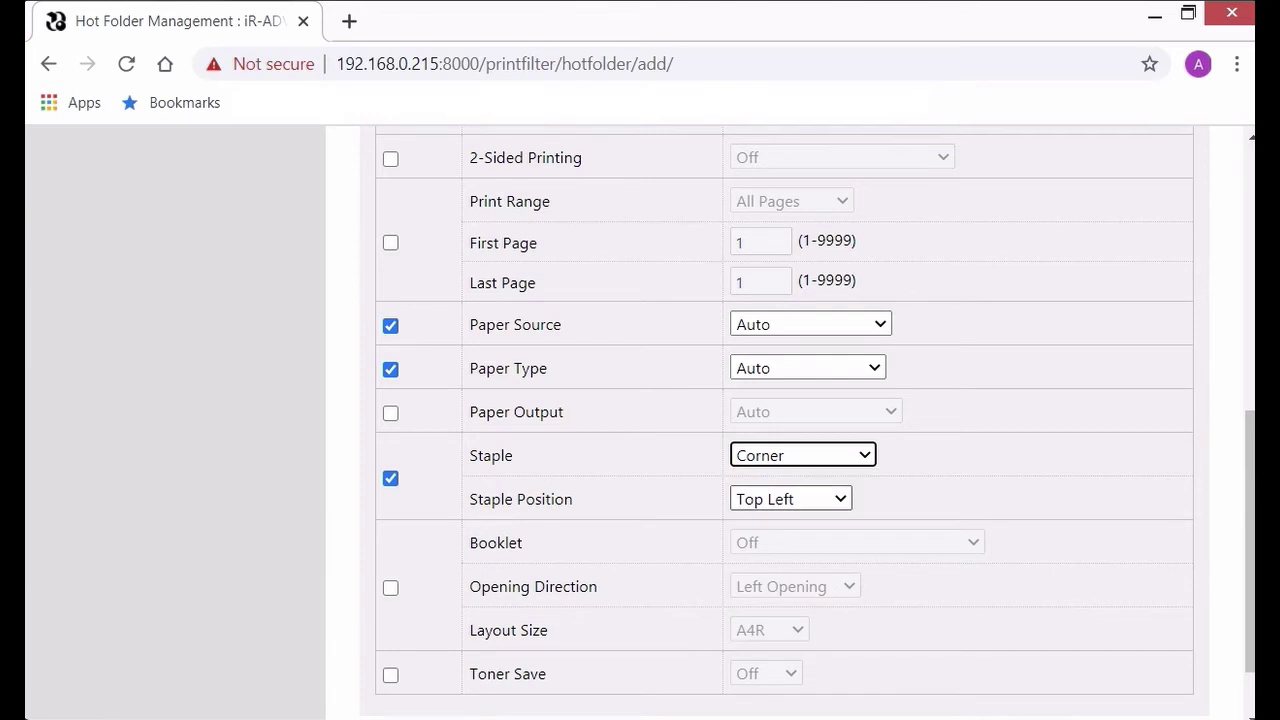
left_click(790, 499)
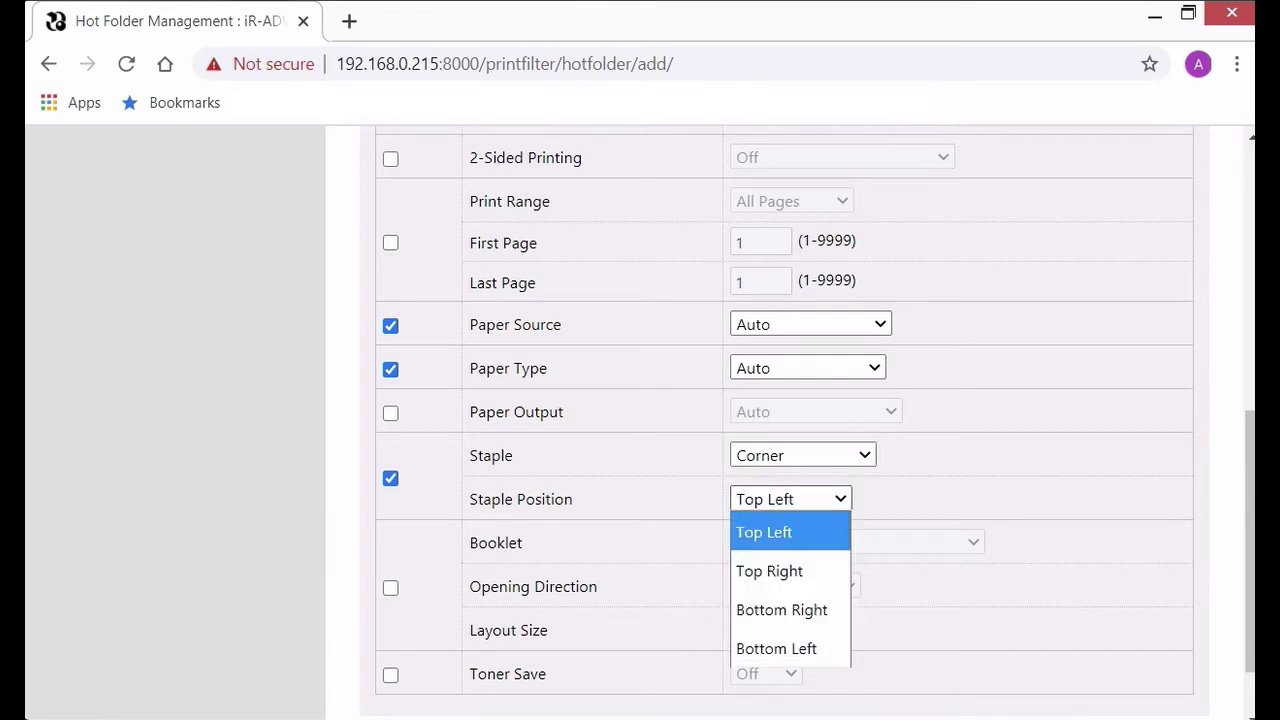
key("Return")
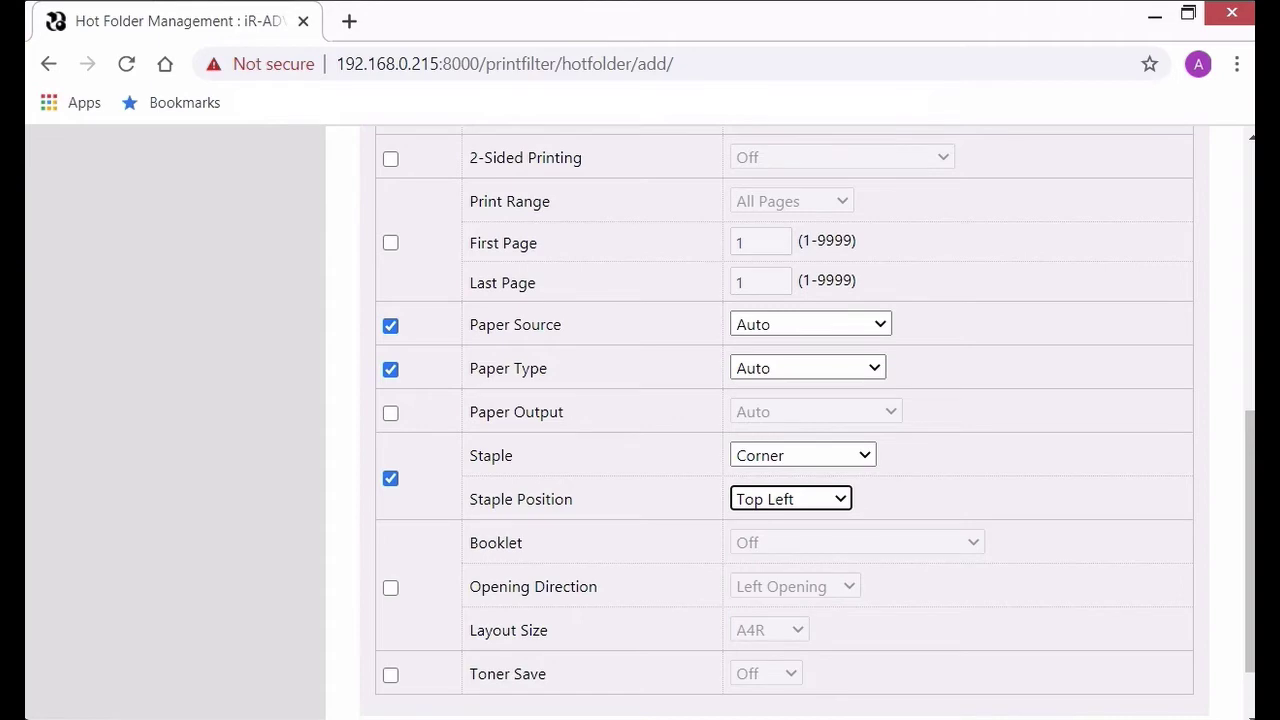
scroll(790, 420, "down", 2)
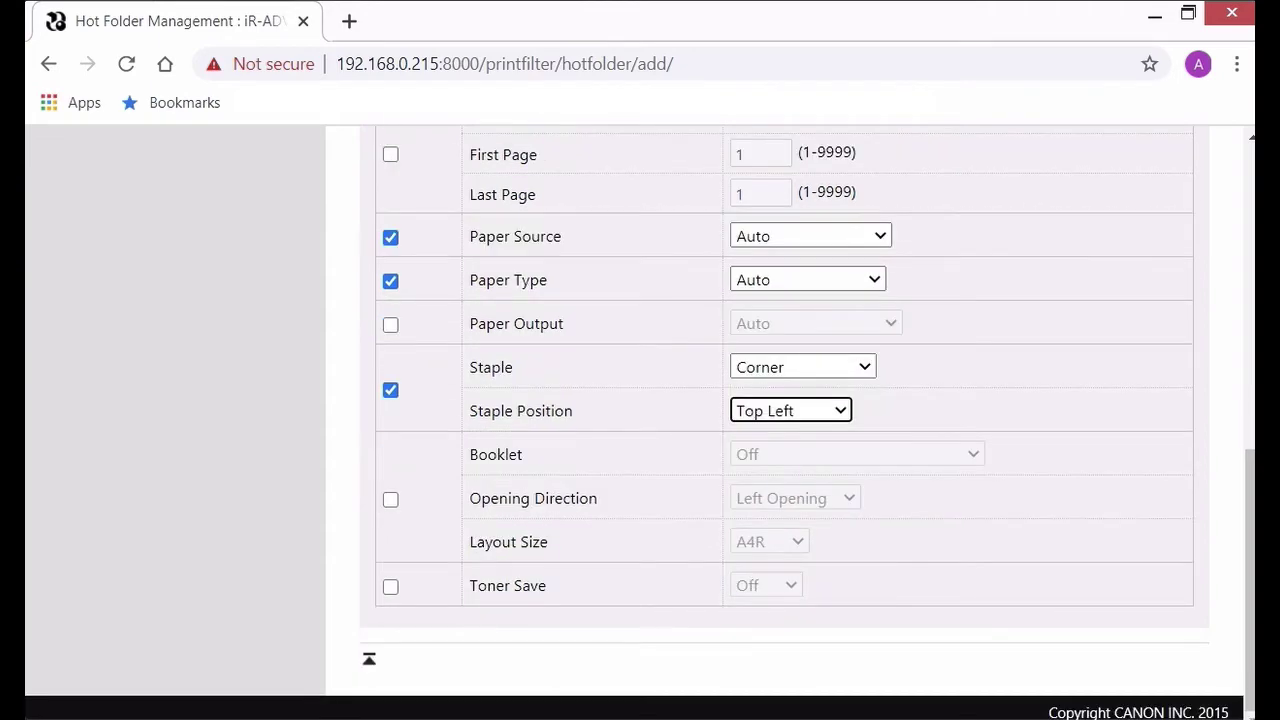
Step: Add the Corner-staple folder, then copy the device name CanonD24466 from its share path
left_click(369, 658)
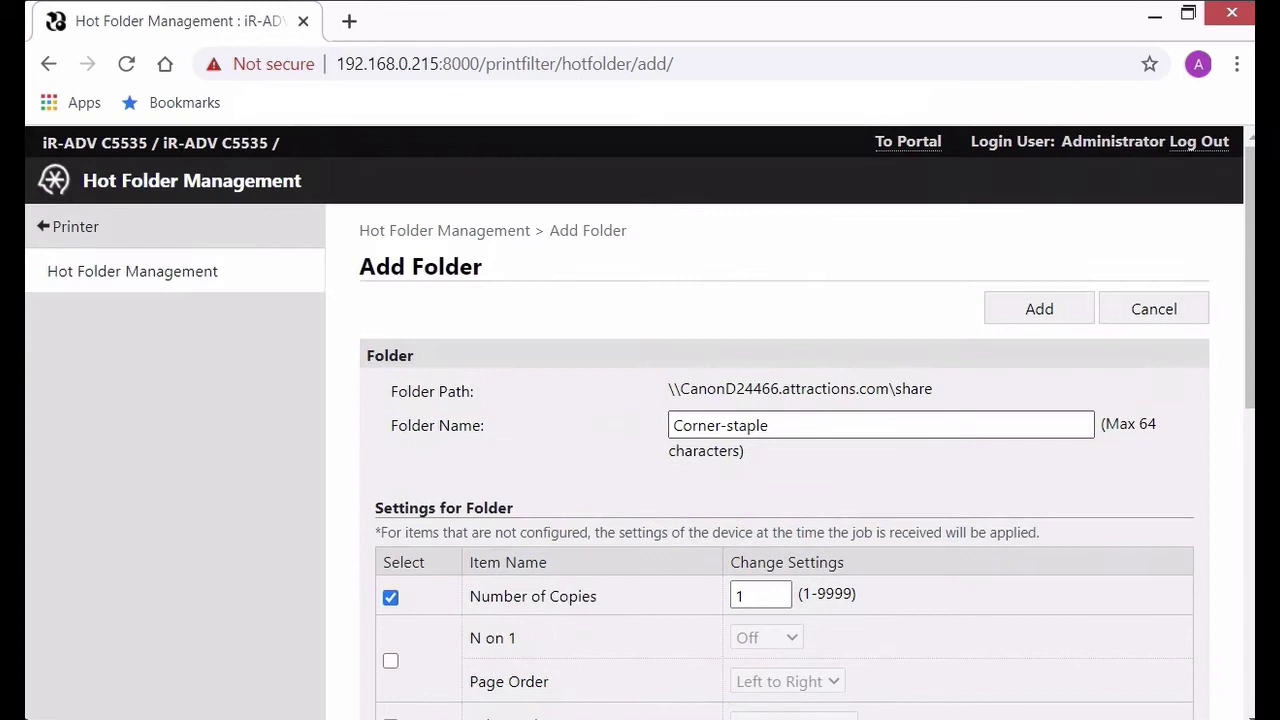
left_click(1039, 309)
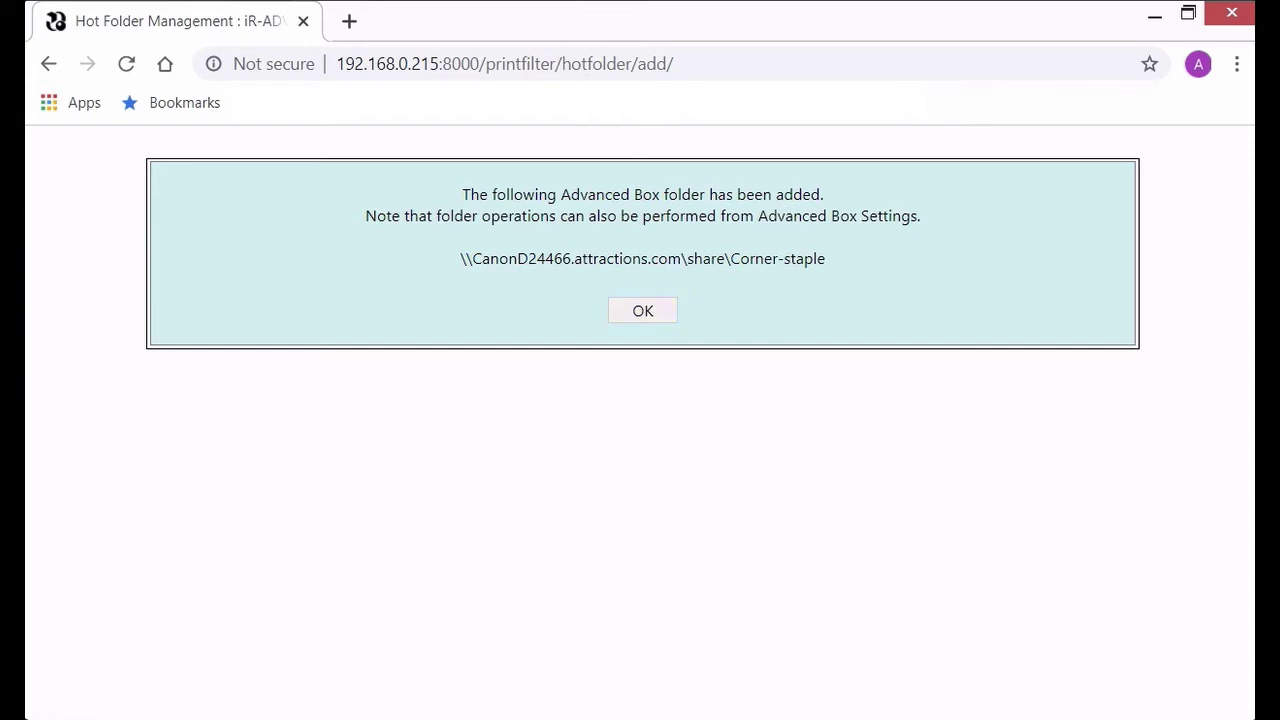
left_click_drag(572, 258, 472, 258)
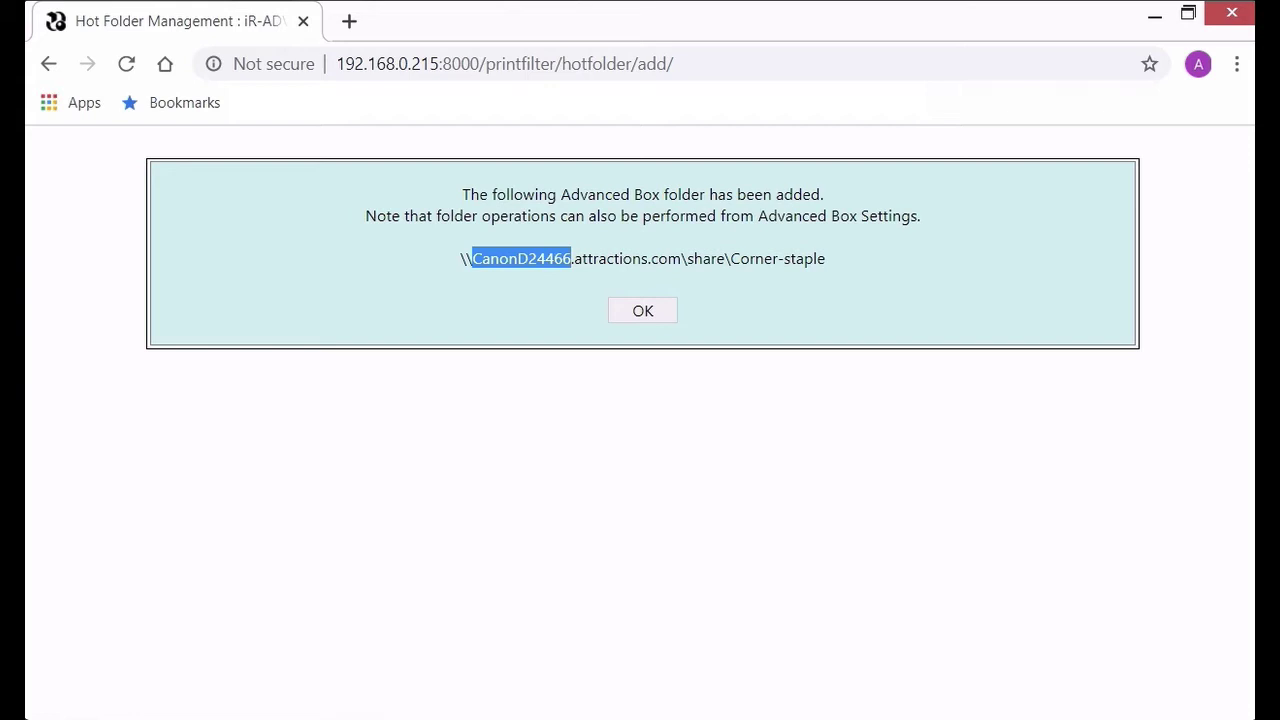
right_click(535, 259)
left_click(580, 274)
Step: Run \\CanonD24466, check the empty Corner-staple folder in its share, then show the desktop
key("alt+Tab")
key("super+x")
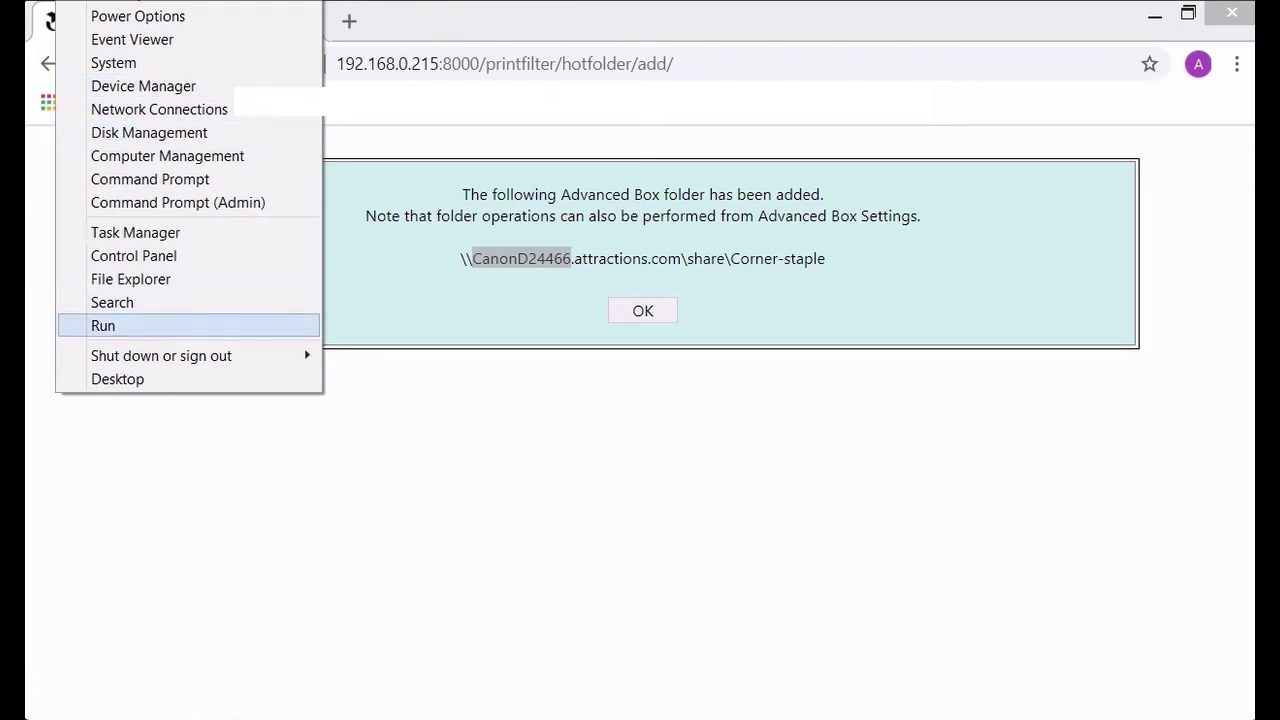
left_click(103, 326)
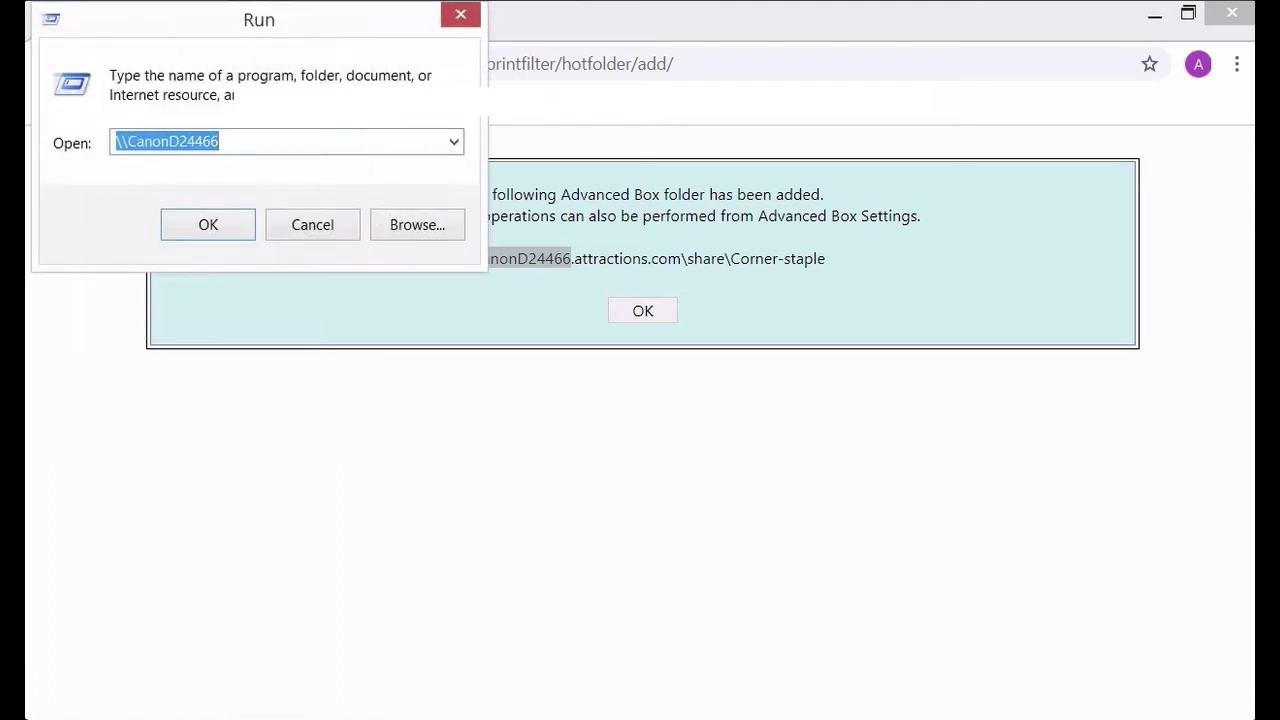
key("Return")
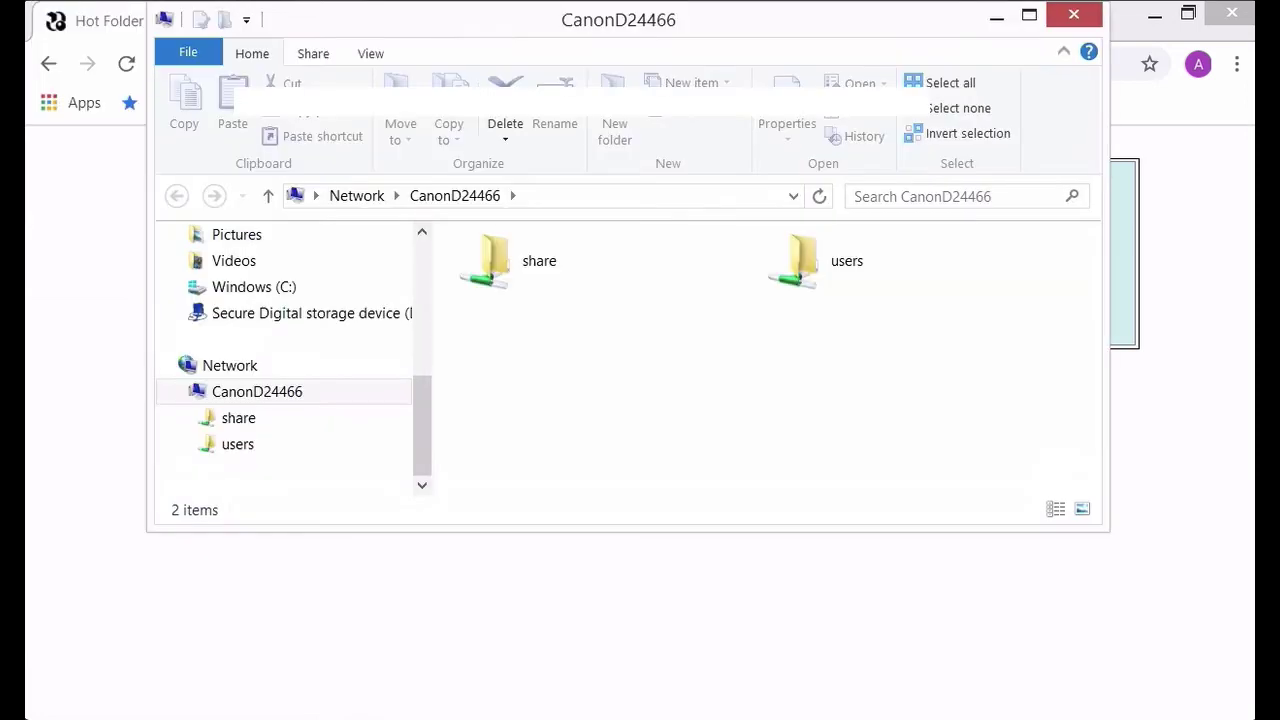
left_click(539, 261)
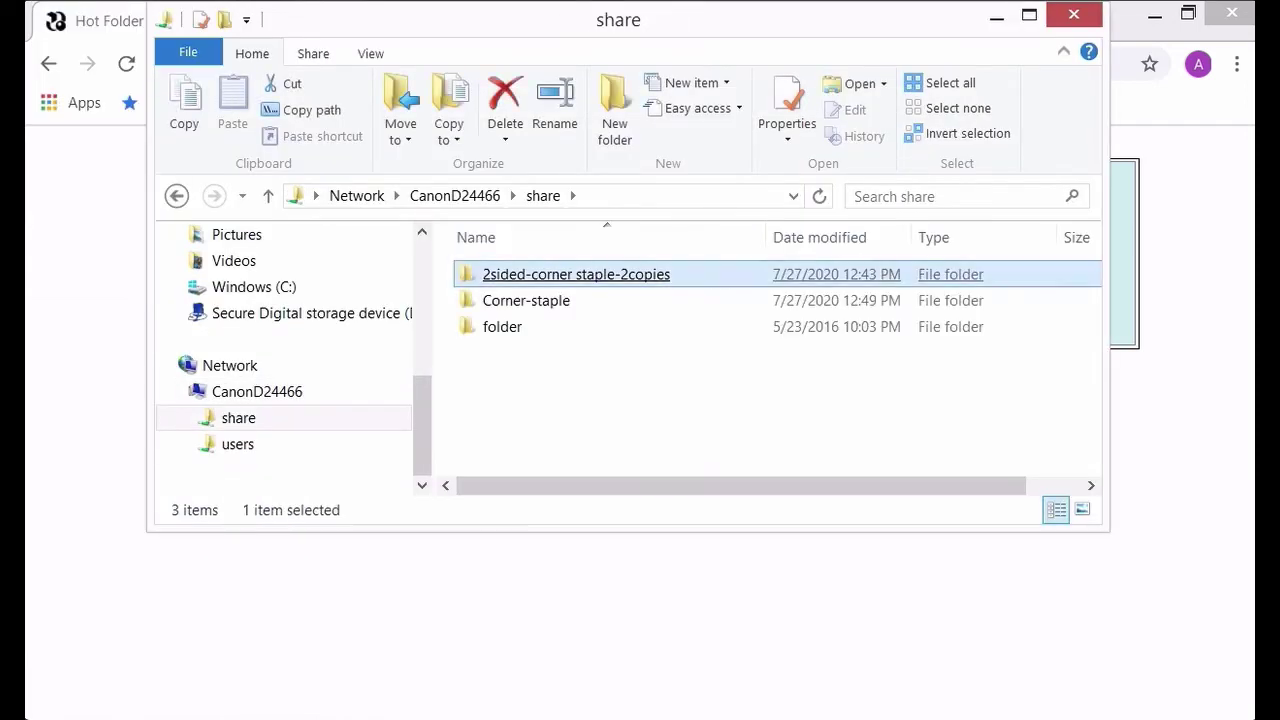
left_click(526, 300)
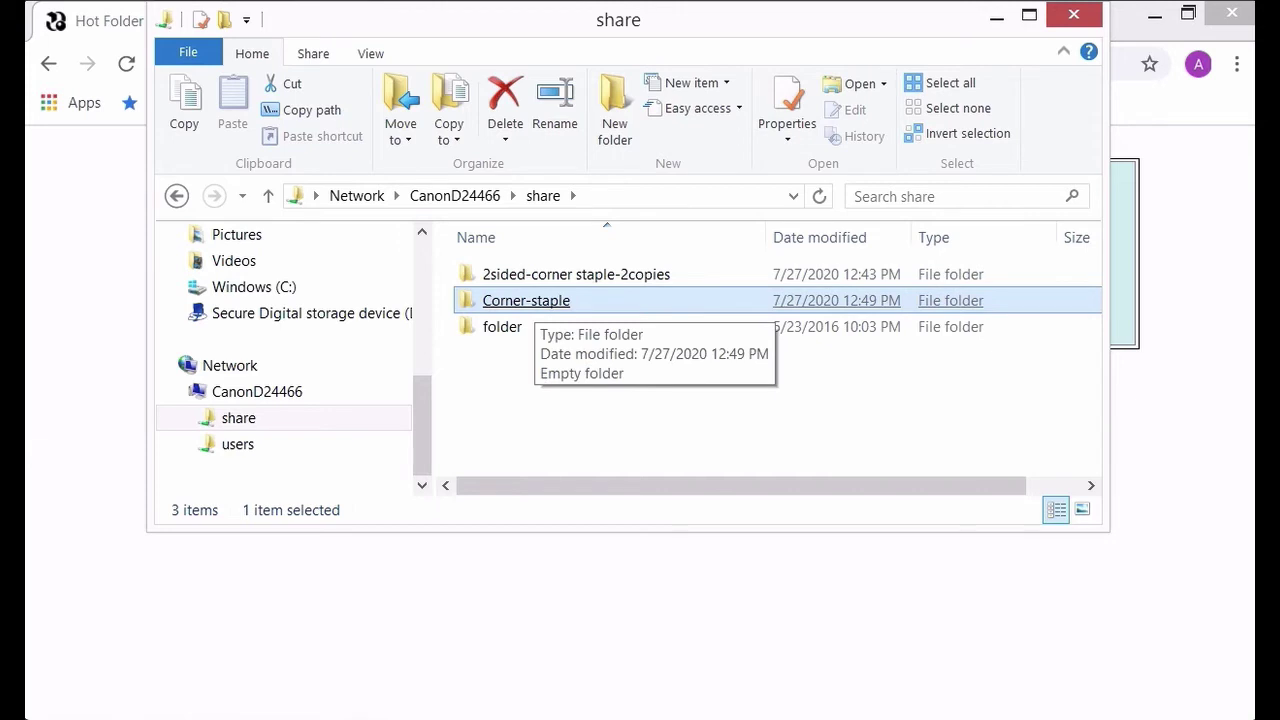
key("super+d")
key("super+x")
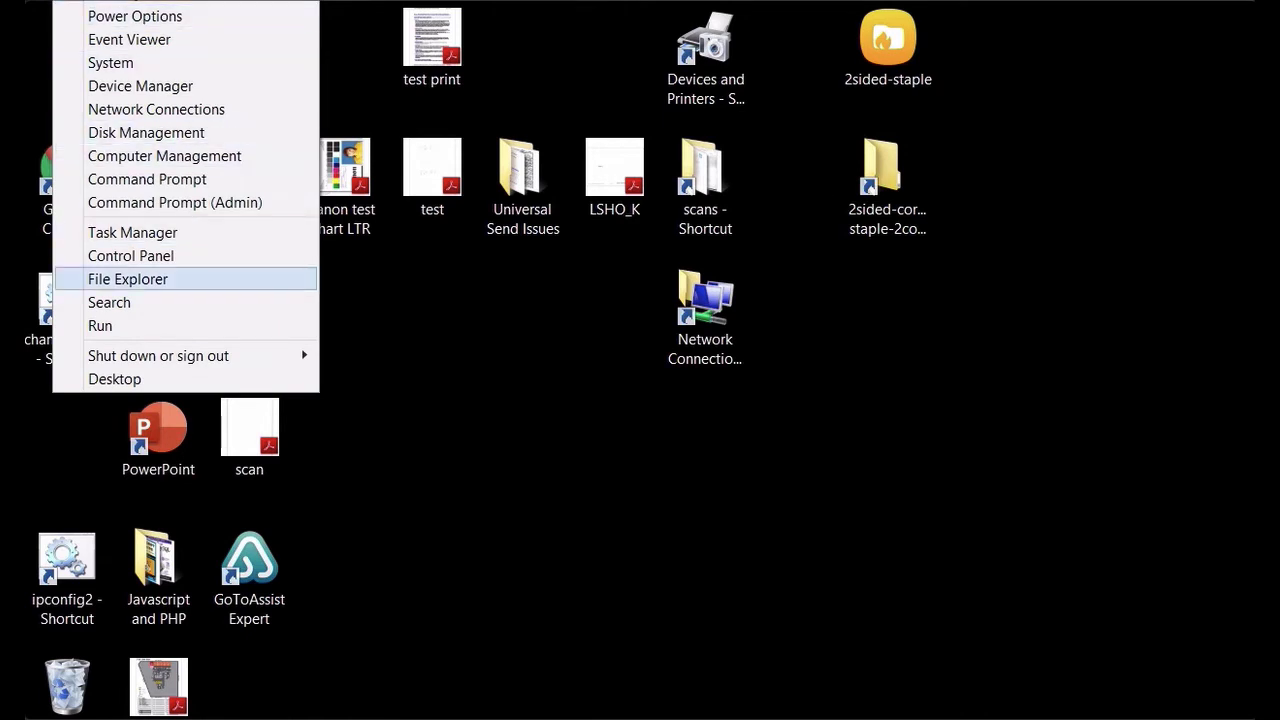
Step: Map \\CanonD24466\share\Corner-staple as drive Z: and open it from This PC
key("Return")
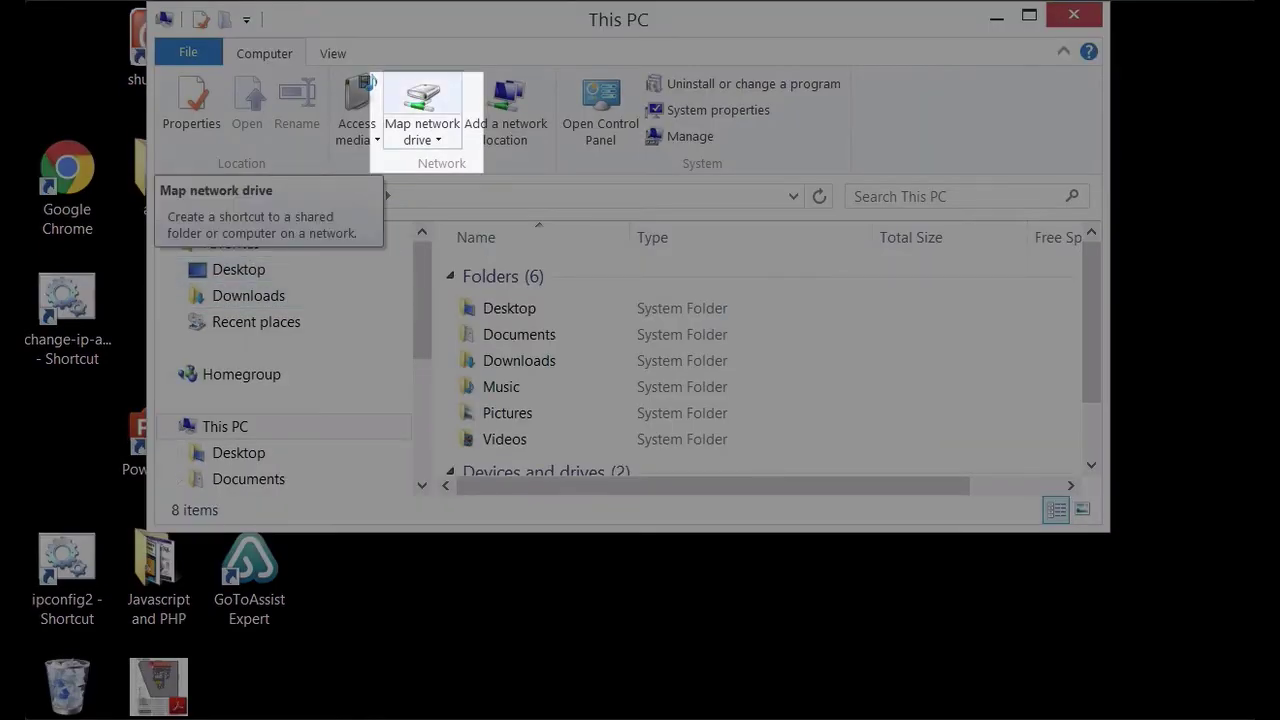
left_click(422, 100)
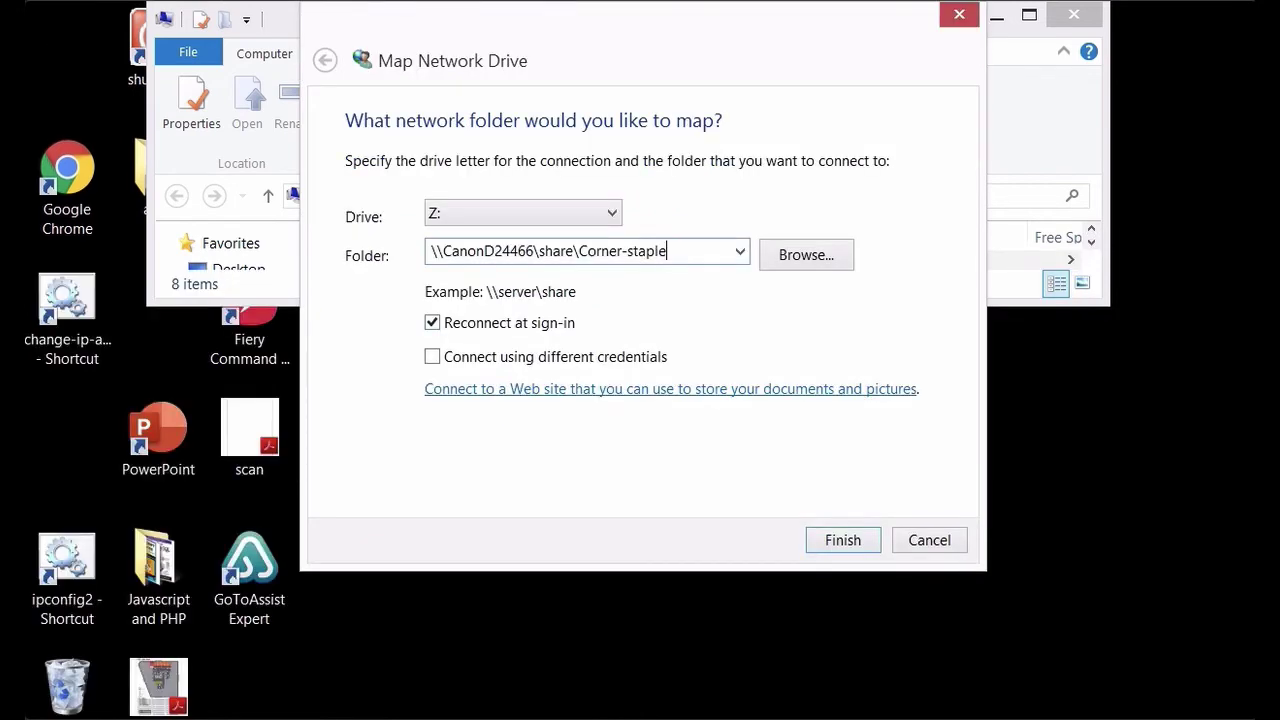
key("Return")
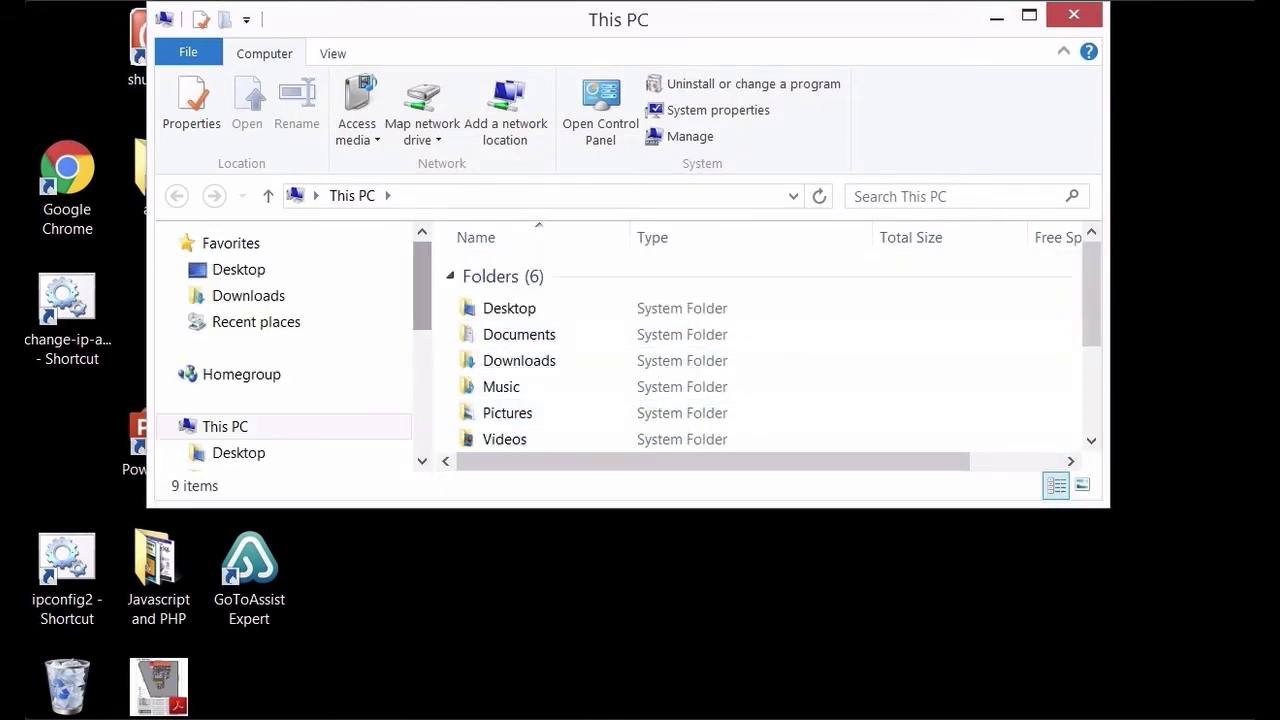
left_click_drag(422, 285, 422, 405)
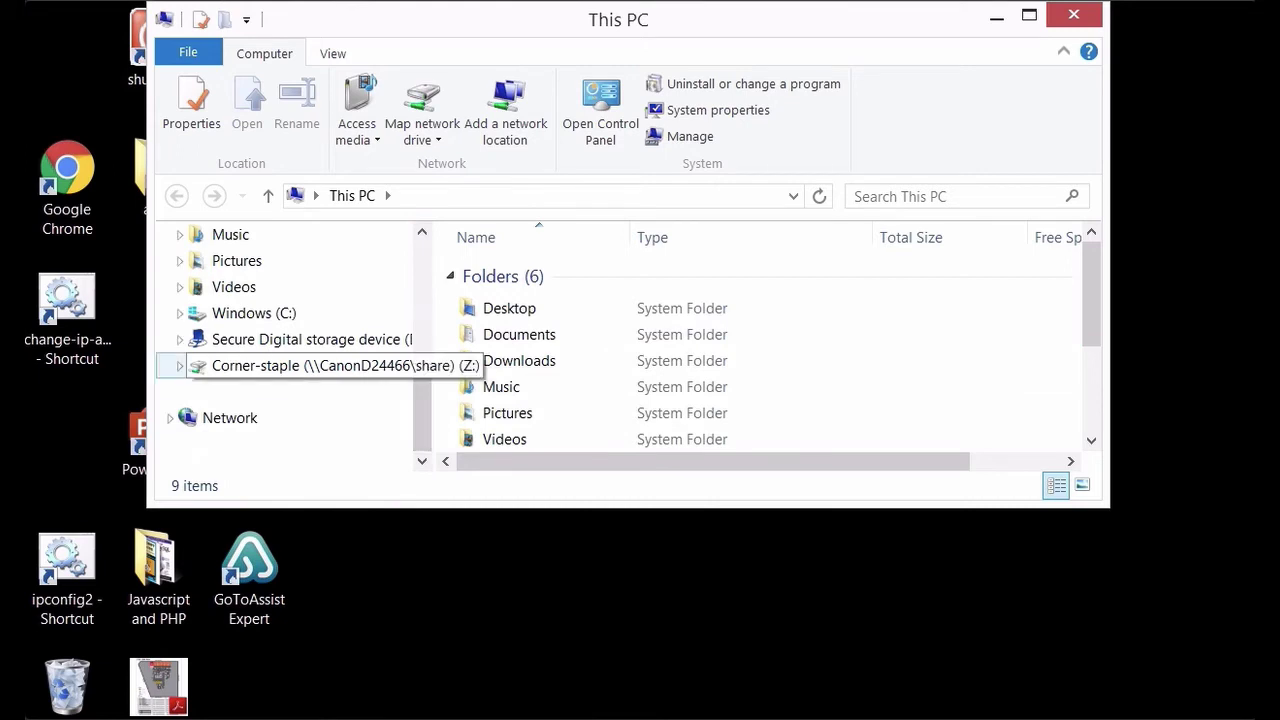
left_click(300, 365)
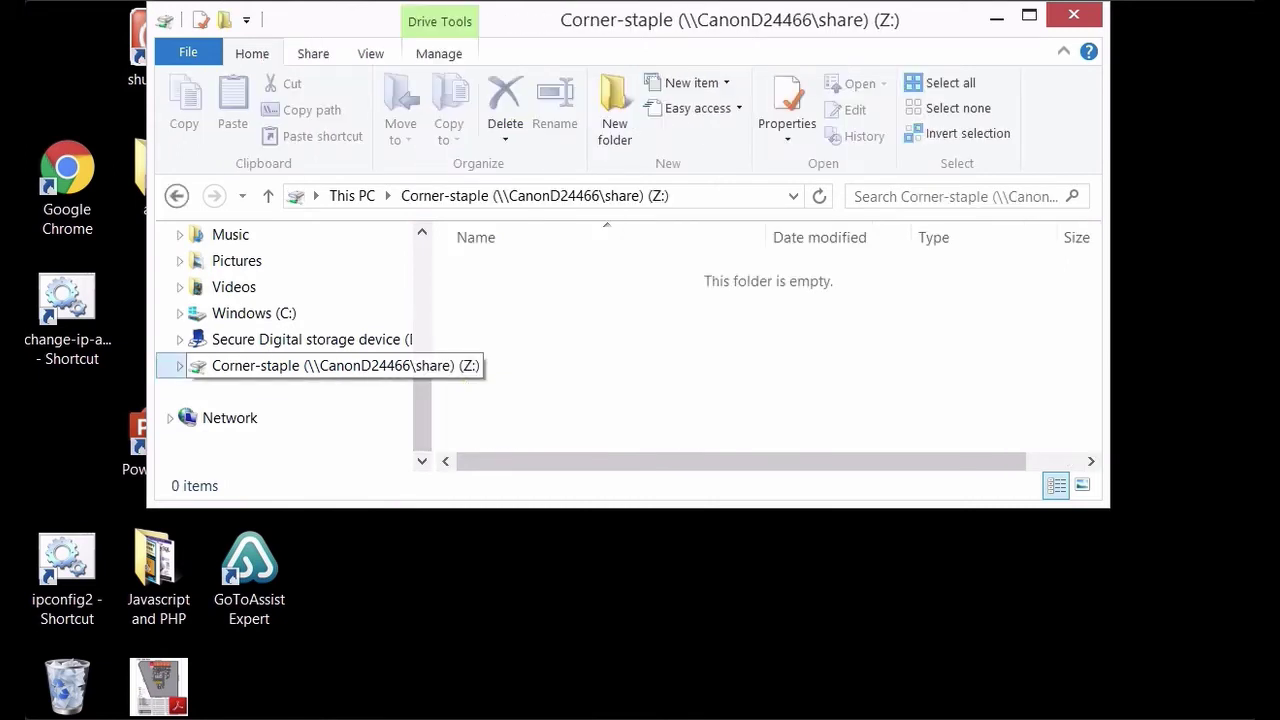
Step: Create a desktop shortcut to the Corner-staple Z: drive
key("alt+Left")
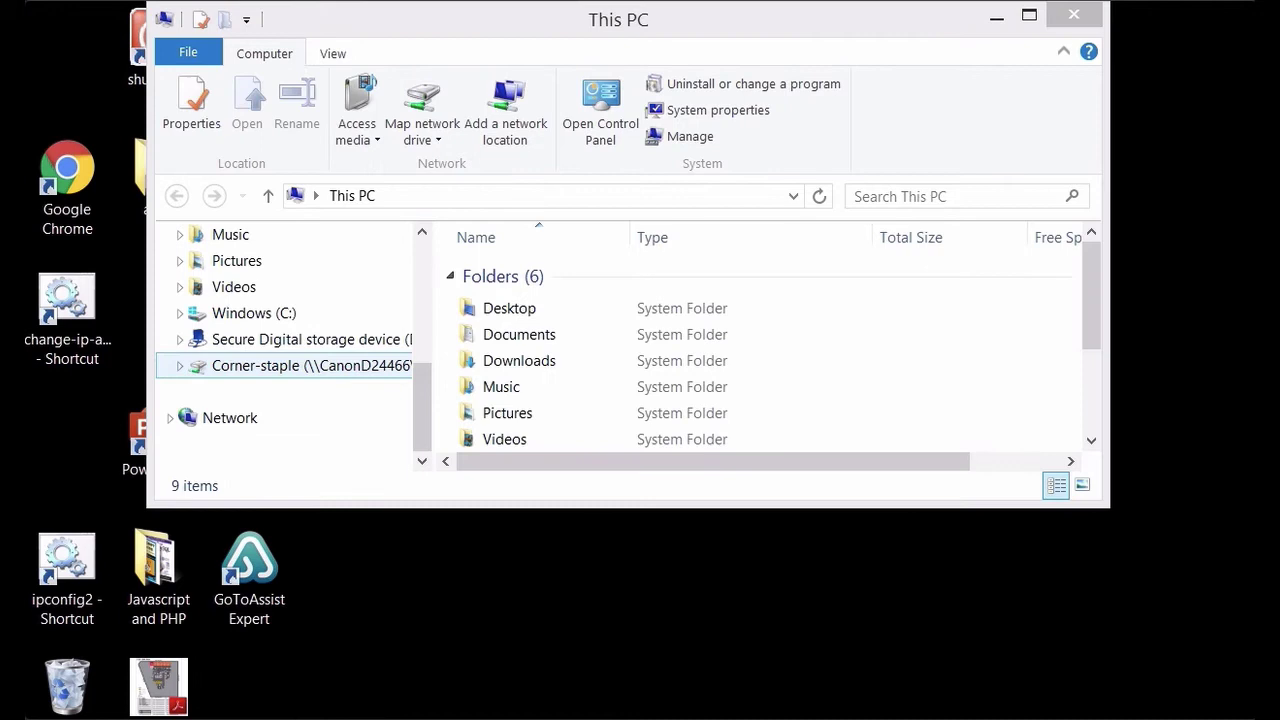
left_click_drag(300, 365, 760, 605)
key("super+d")
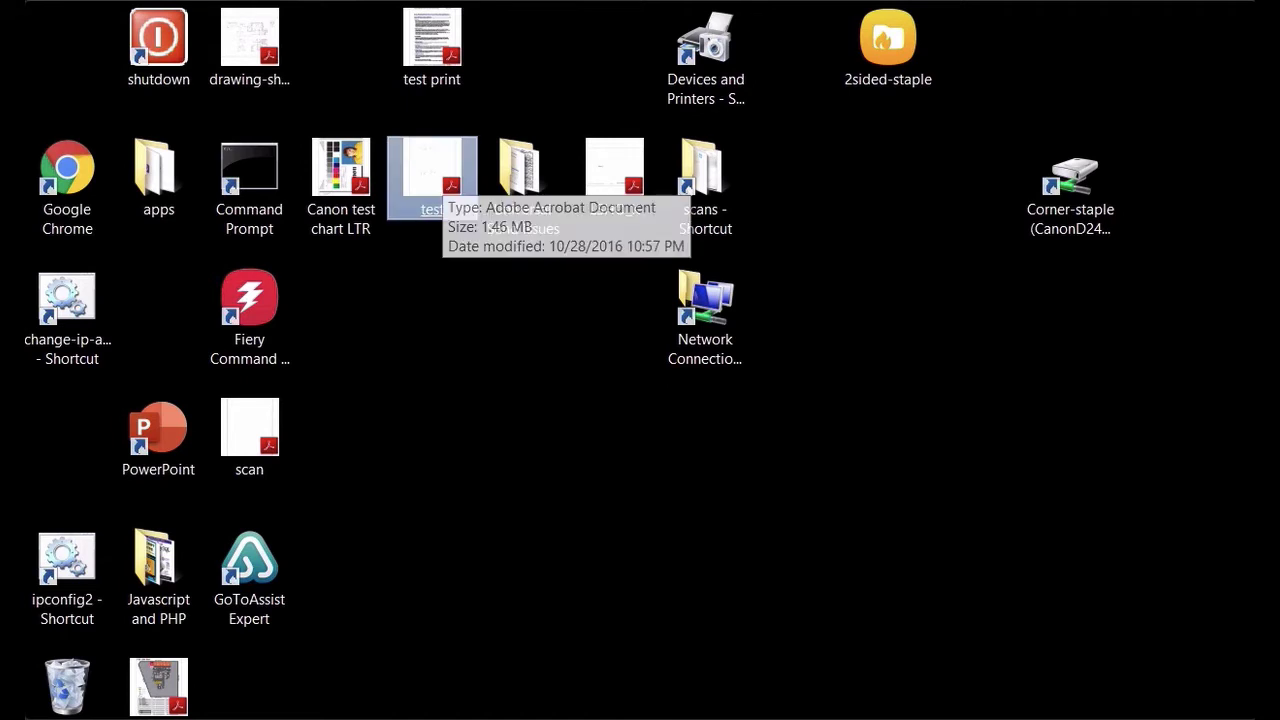
Step: Drop test.pdf onto the Corner-staple shortcut and confirm it arrived in the drive
left_click_drag(432, 185, 1074, 228)
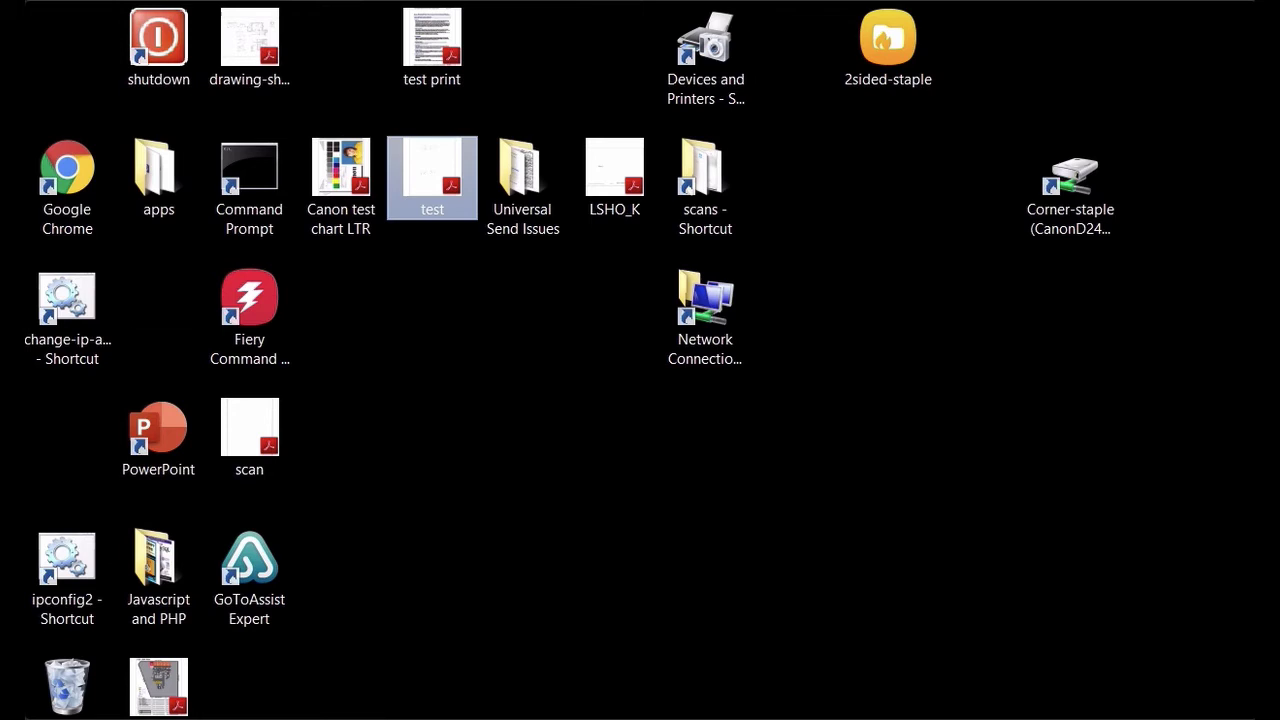
double_click(1070, 190)
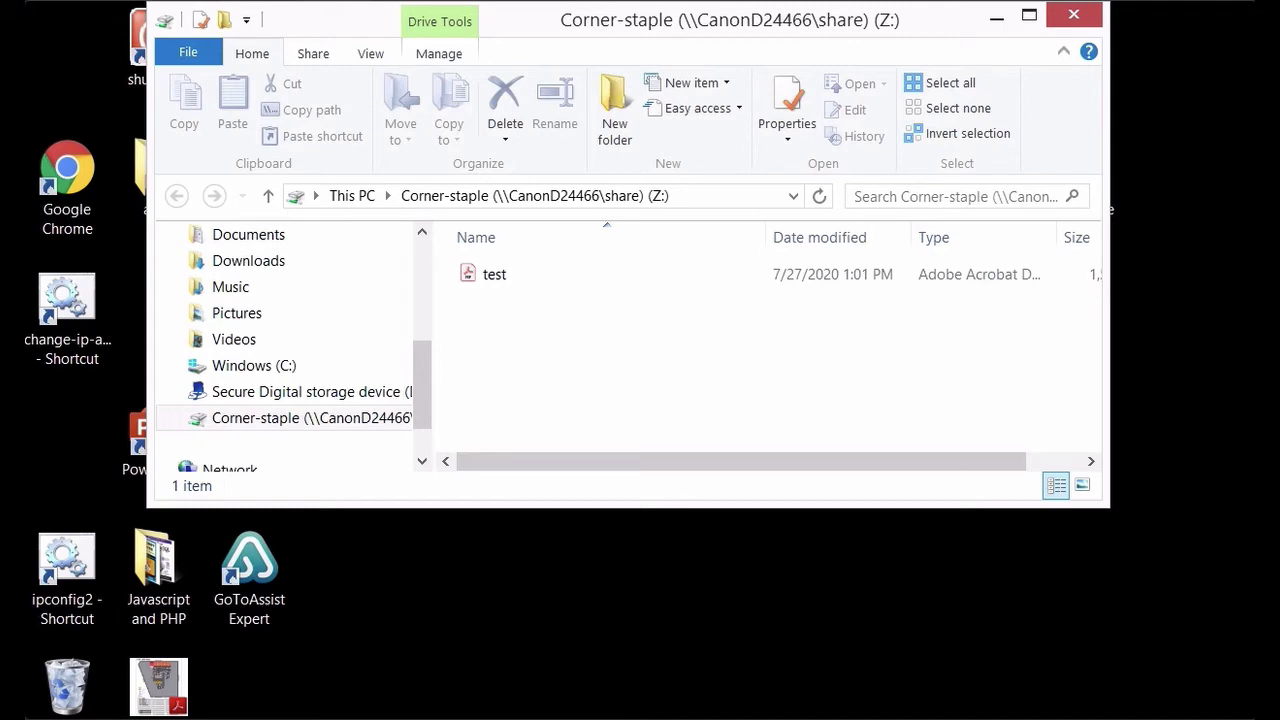
key("alt+F4")
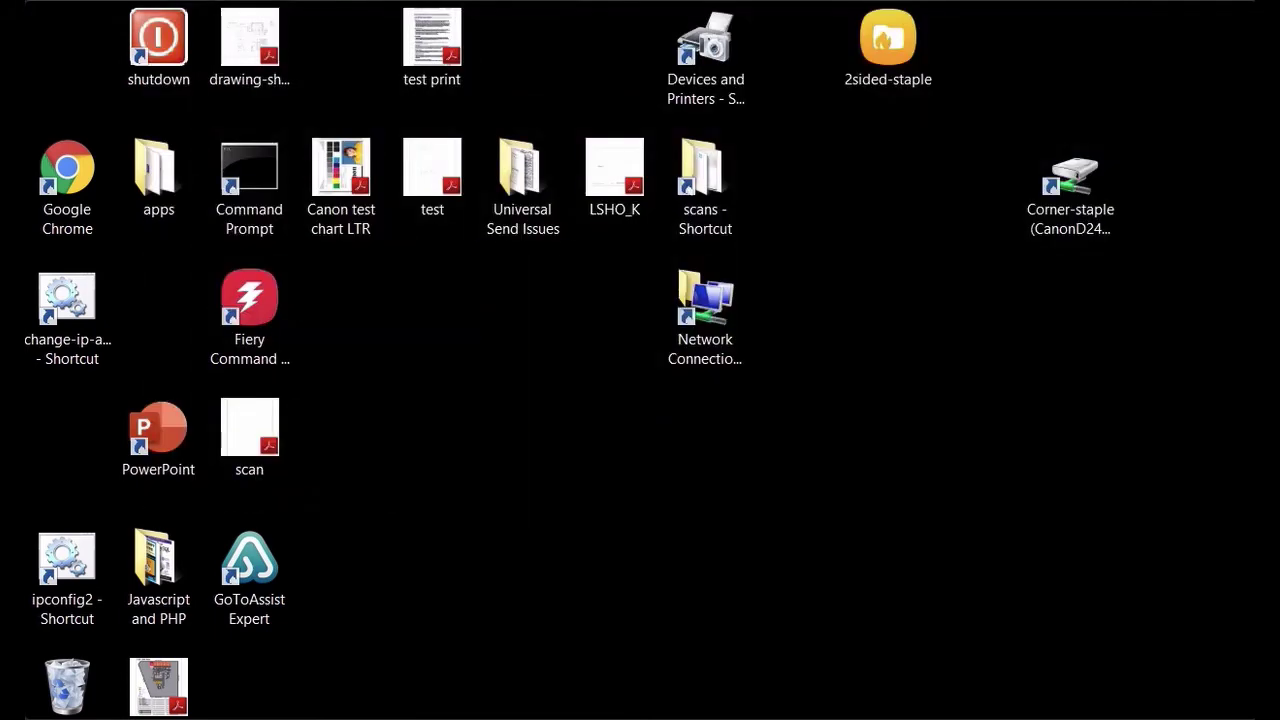
key("super+e")
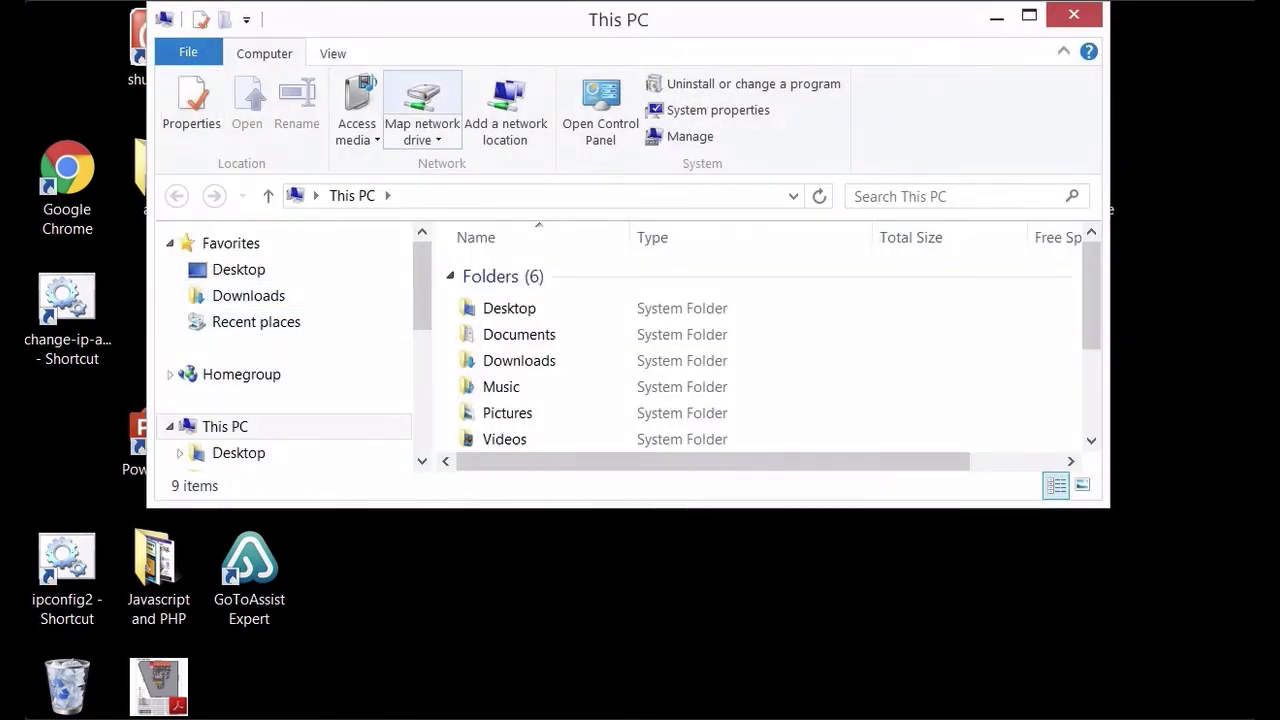
Step: Copy the folder name 2sided-corner staple-2copies from its Remote UI settings, then cancel the form
left_click(422, 100)
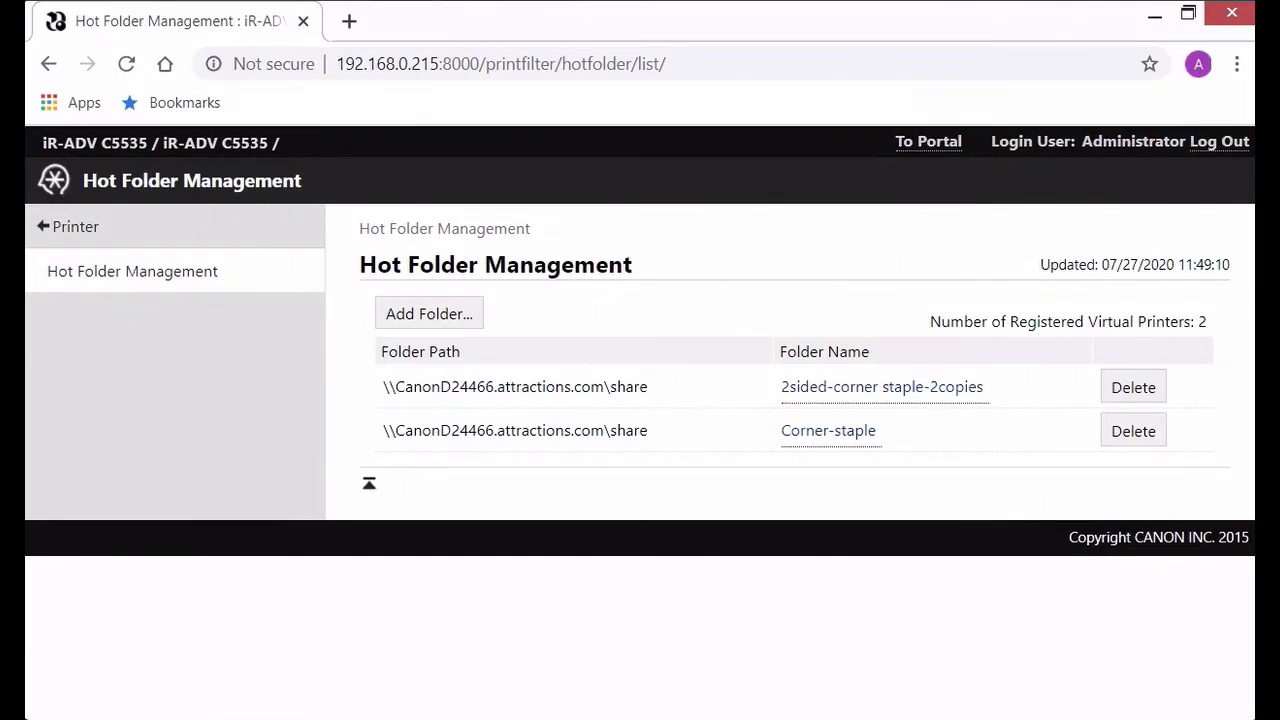
left_click(882, 387)
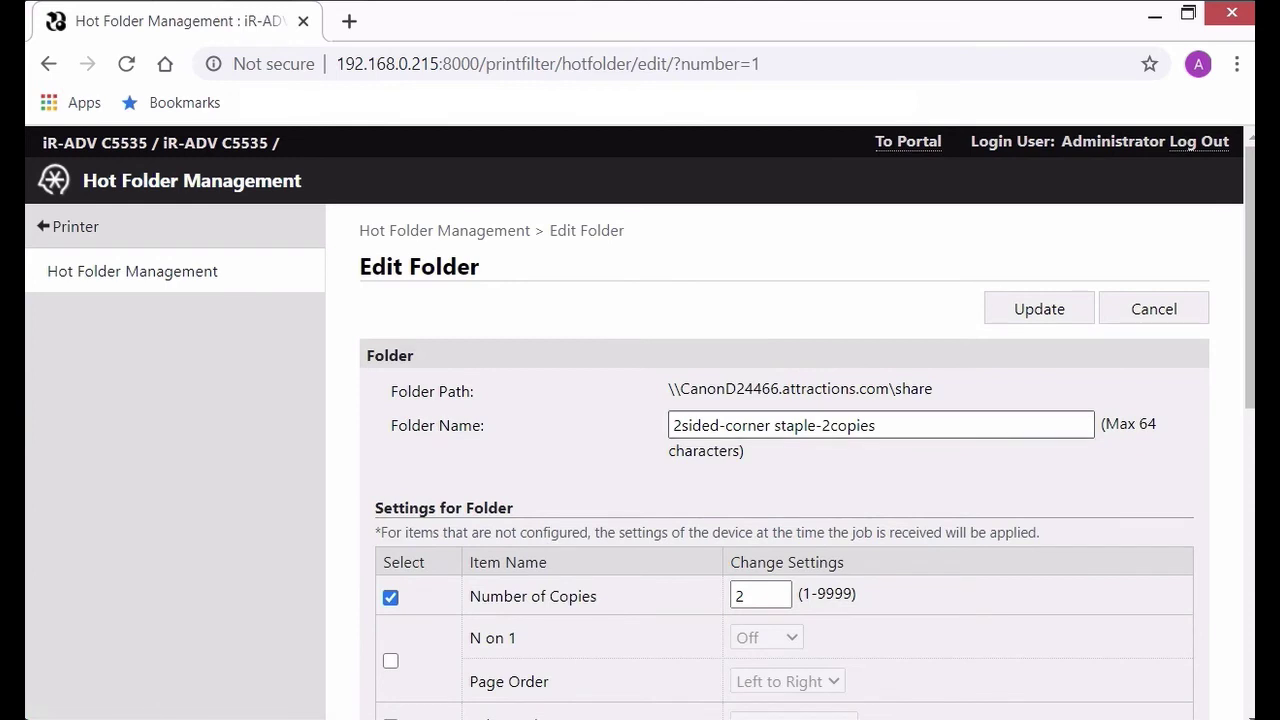
left_click_drag(876, 425, 672, 425)
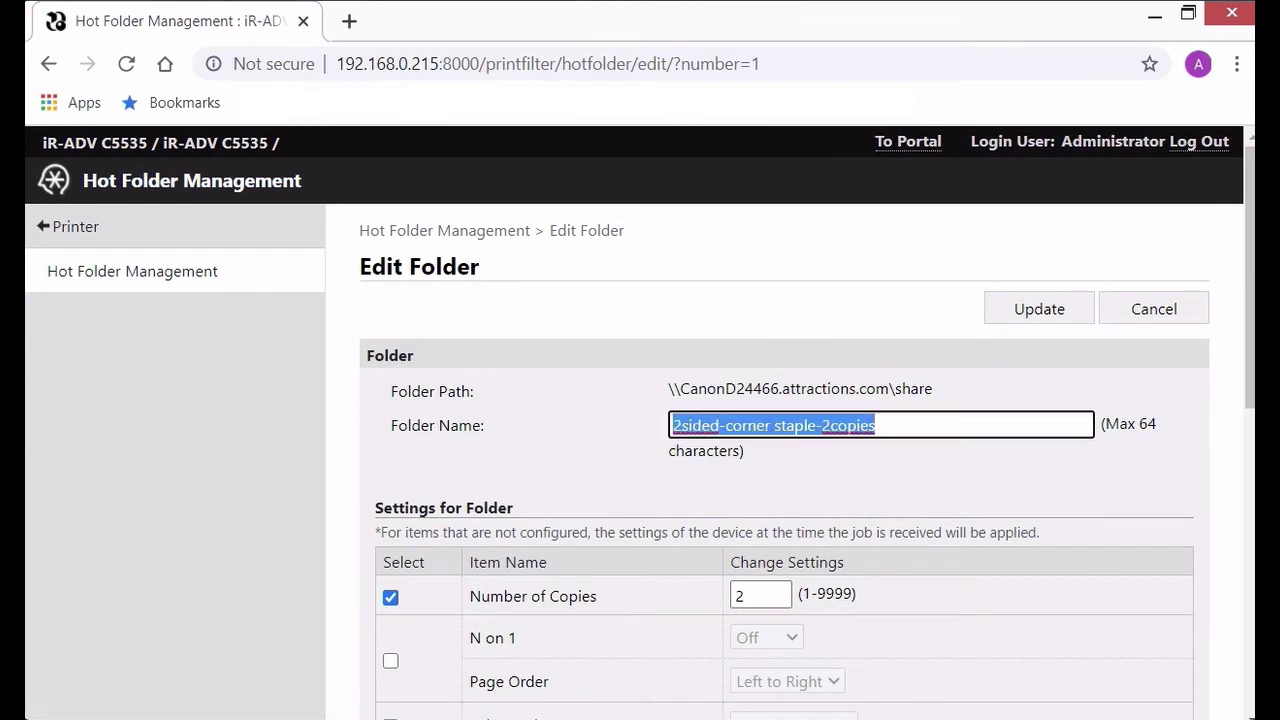
right_click(692, 424)
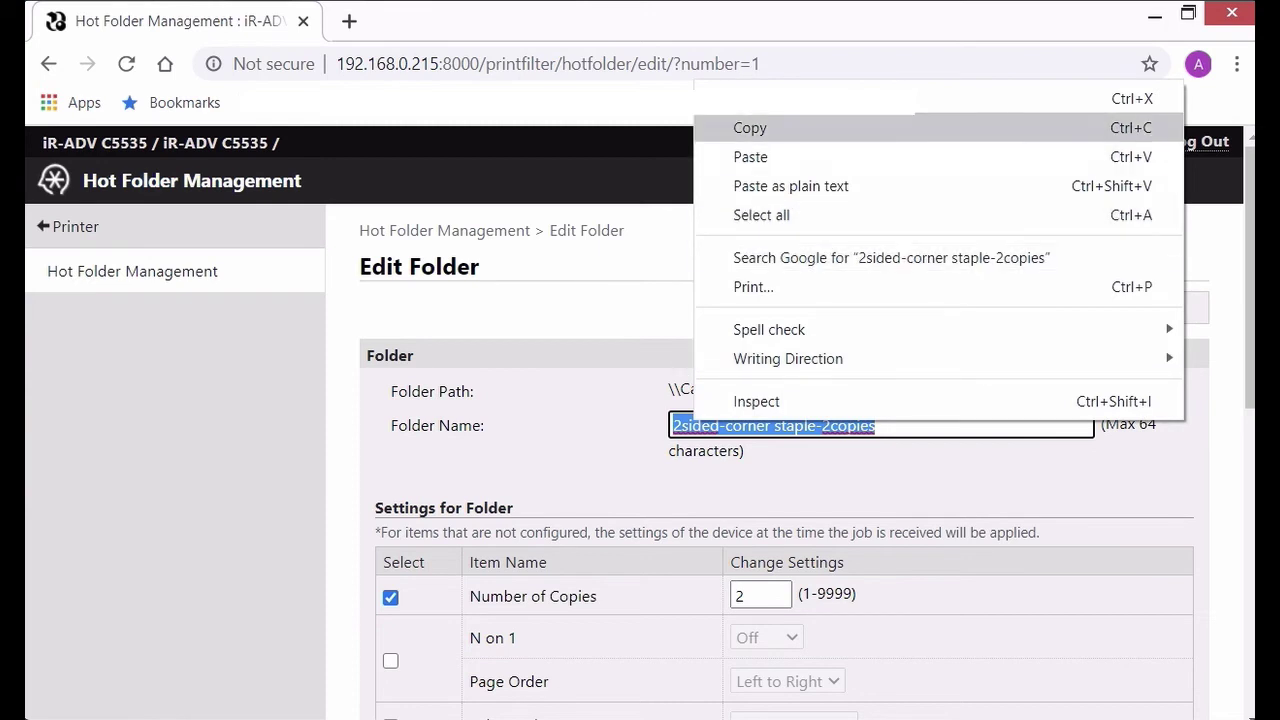
left_click(750, 127)
left_click(1154, 309)
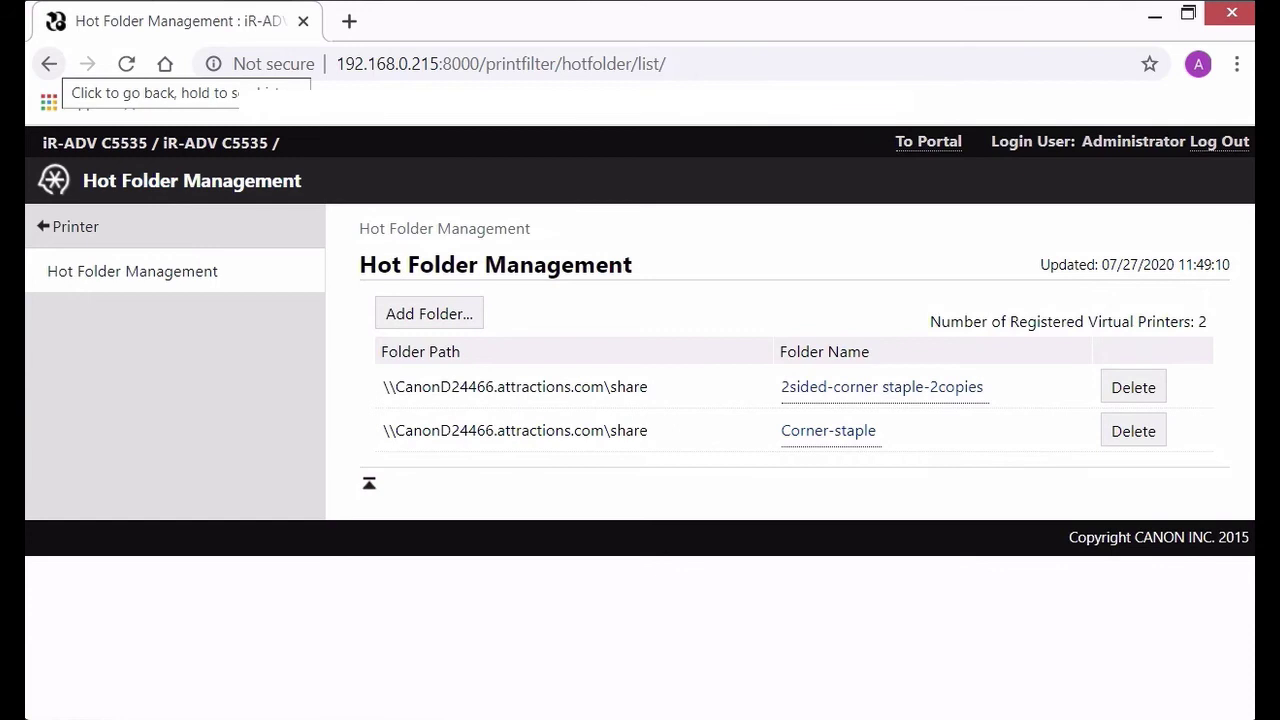
Step: Enter the path \\192.168.0.215\share in Map Network Drive using the touch keyboard
mouse_move(307, 0)
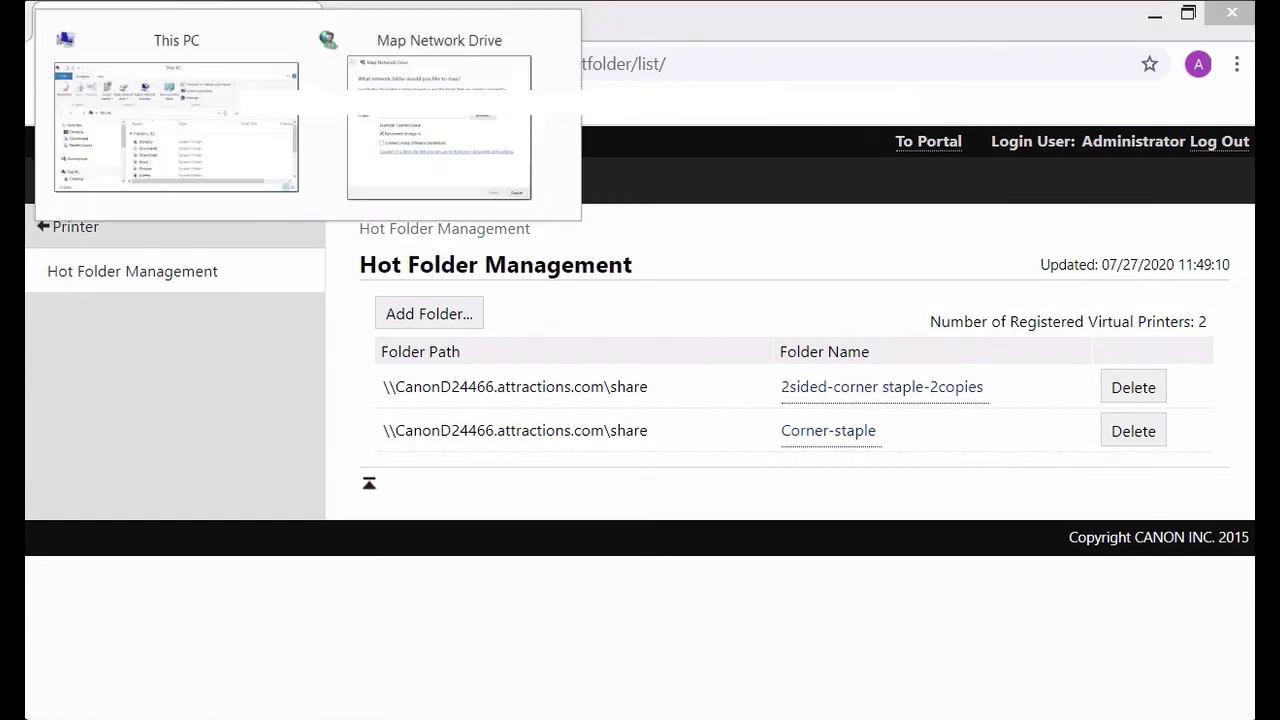
left_click(439, 120)
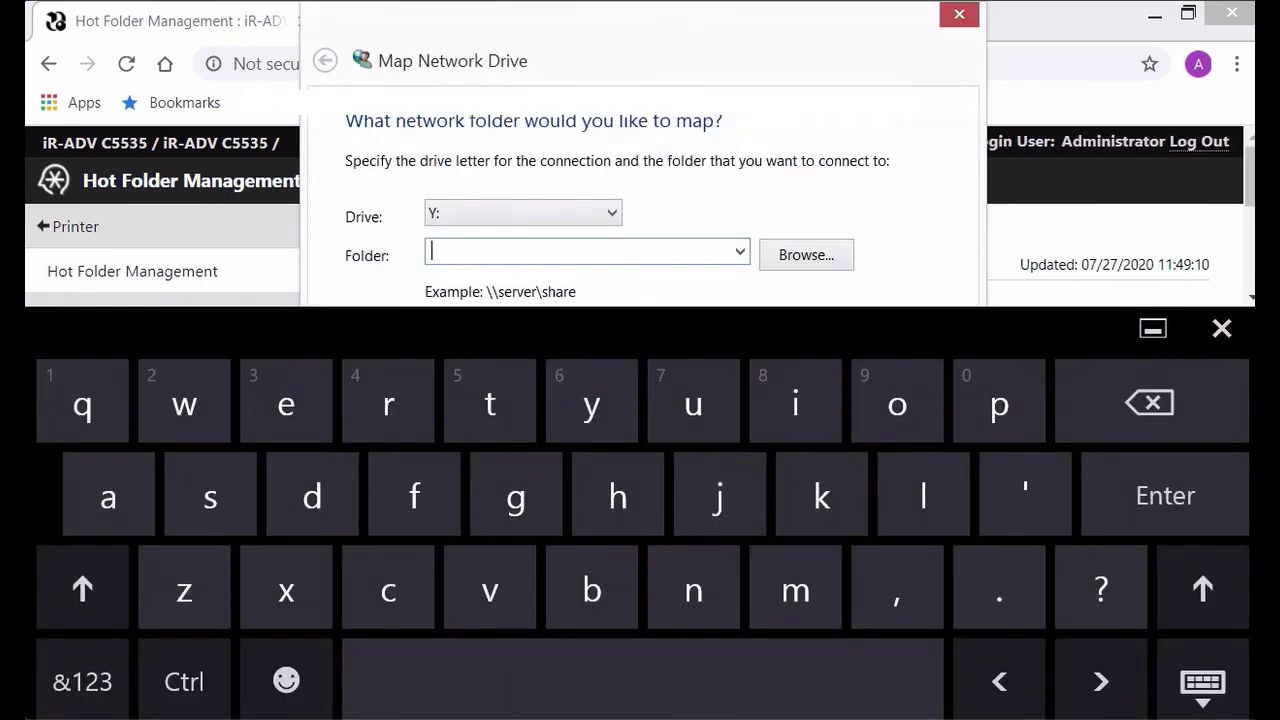
left_click(82, 681)
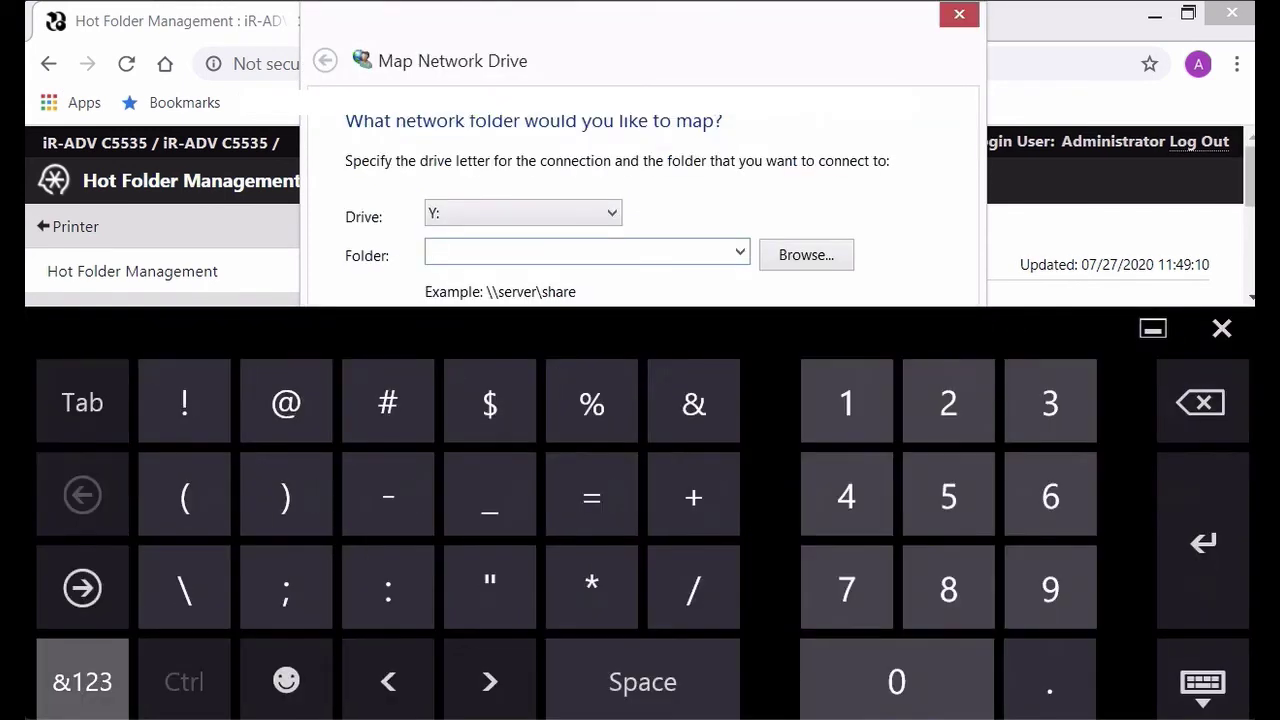
left_click(185, 588)
left_click(185, 588)
left_click(82, 681)
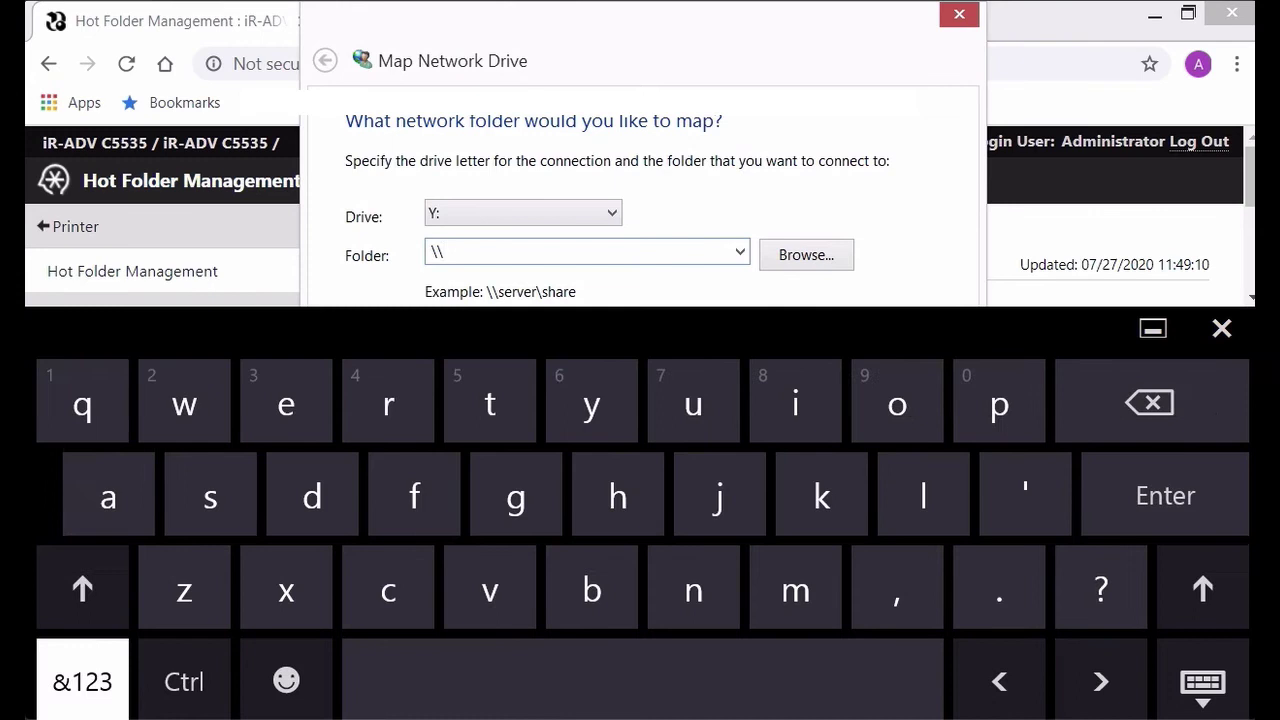
left_click(82, 681)
left_click(82, 681)
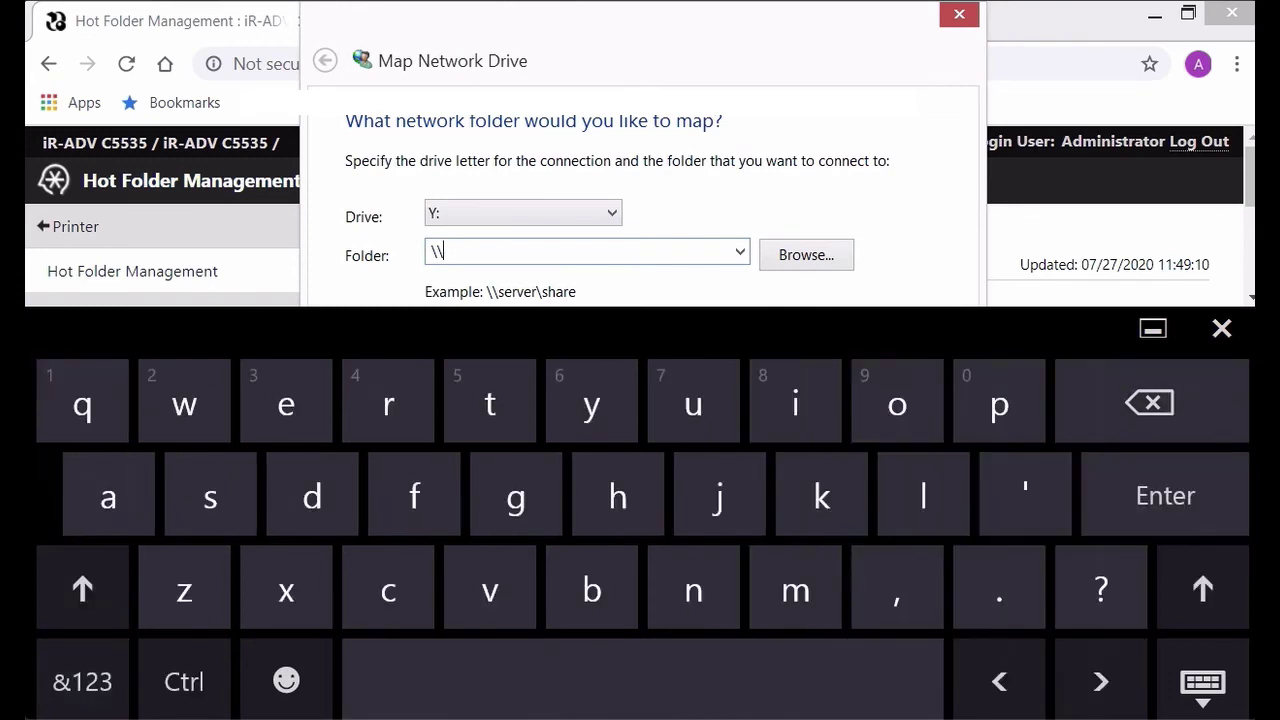
left_click(82, 681)
type("1")
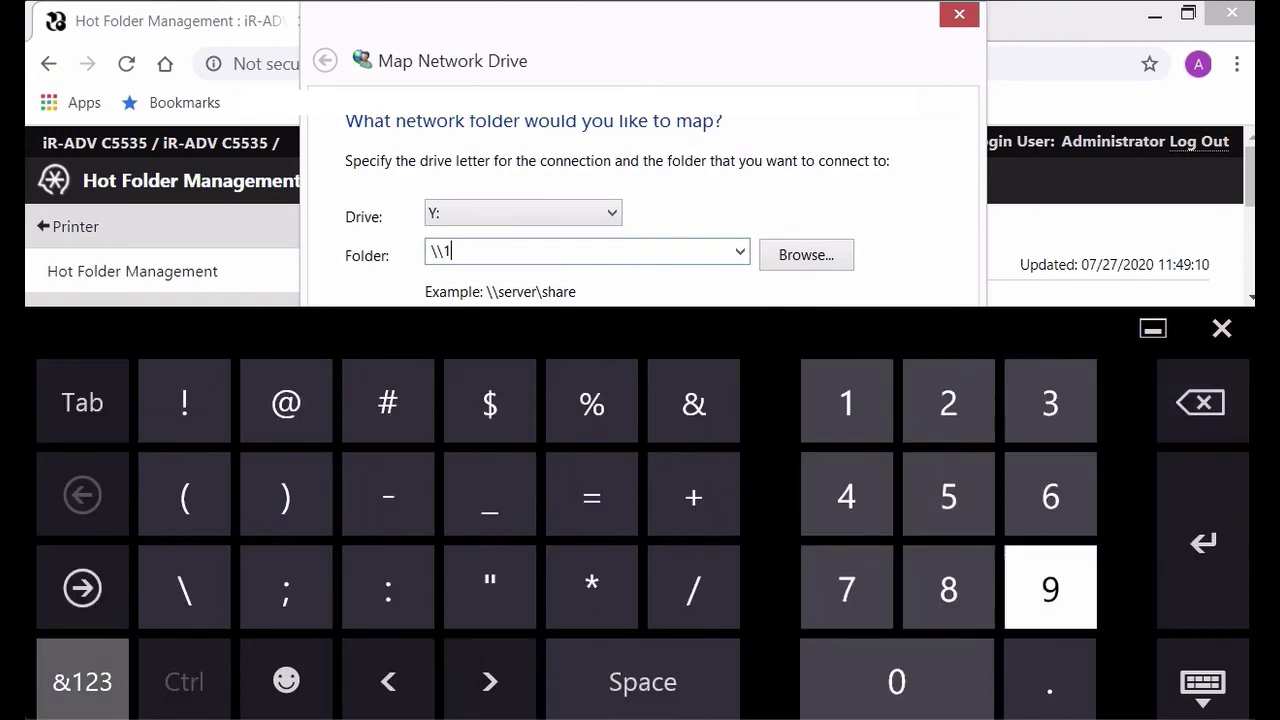
type("92.168.0.215")
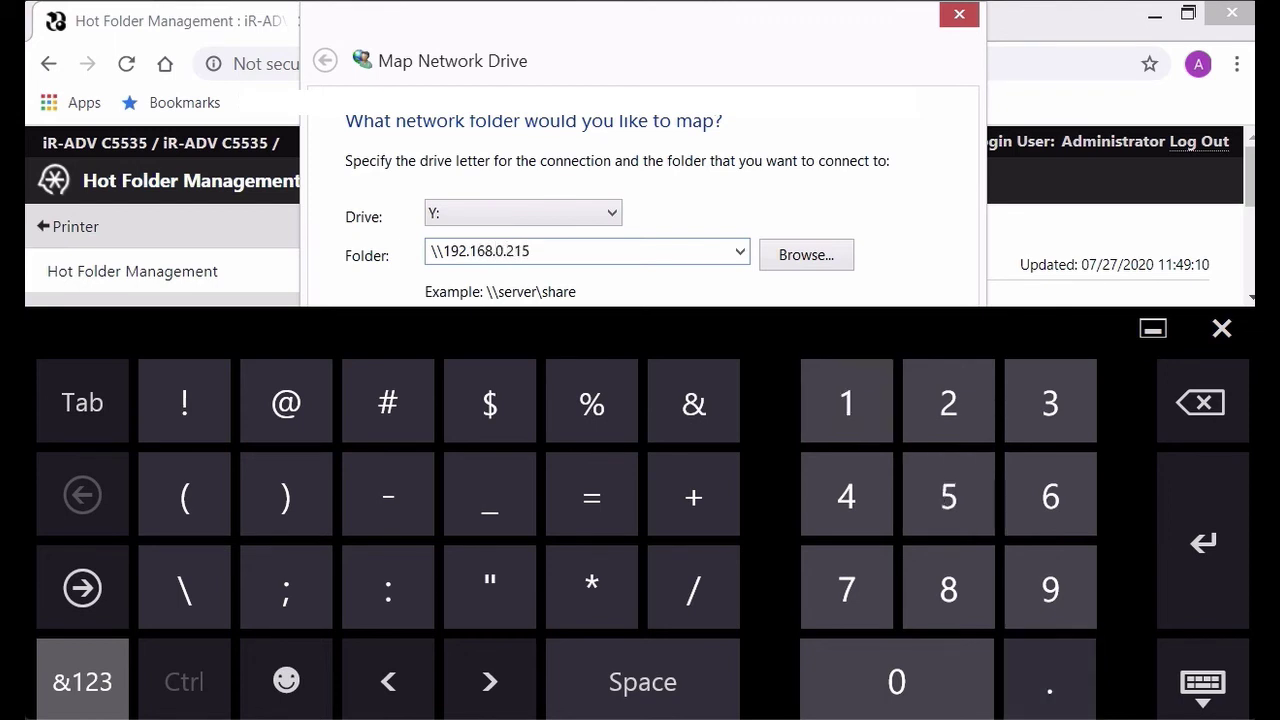
type("\\")
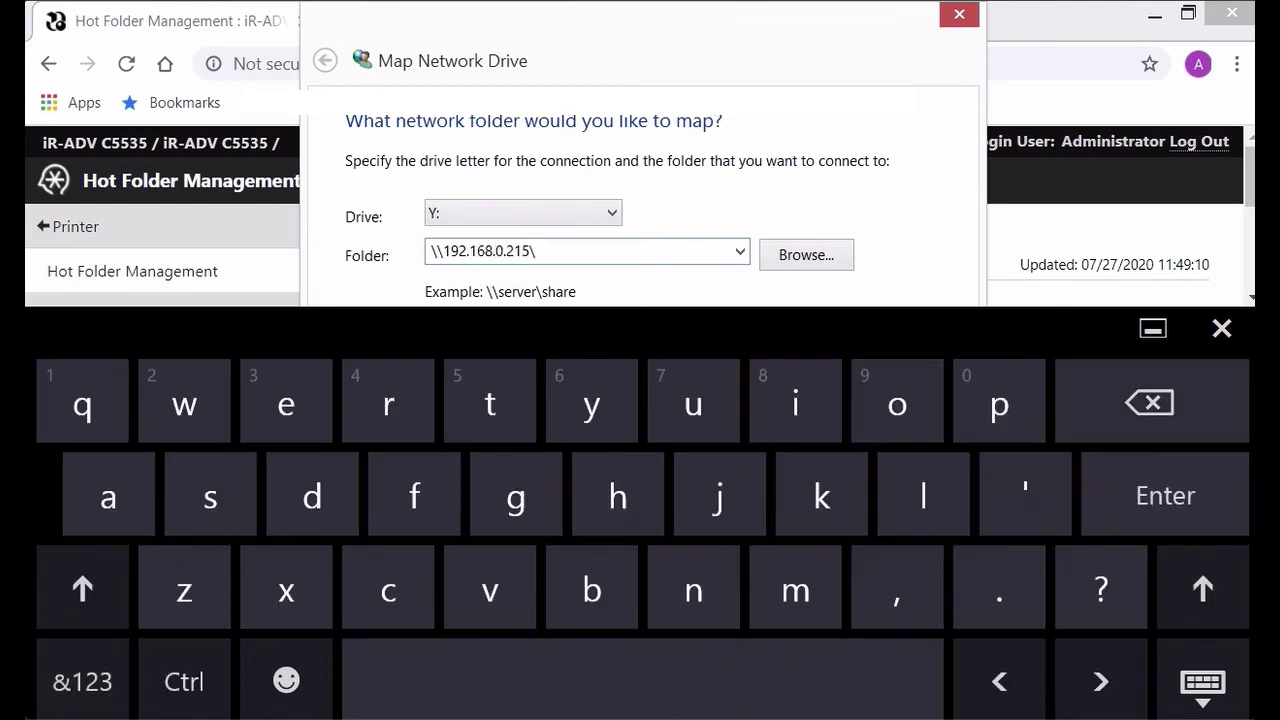
type("share")
Step: Append a backslash and the pasted 2sided-corner staple-2copies name, then map it as drive Y:
left_click(82, 681)
type("\\")
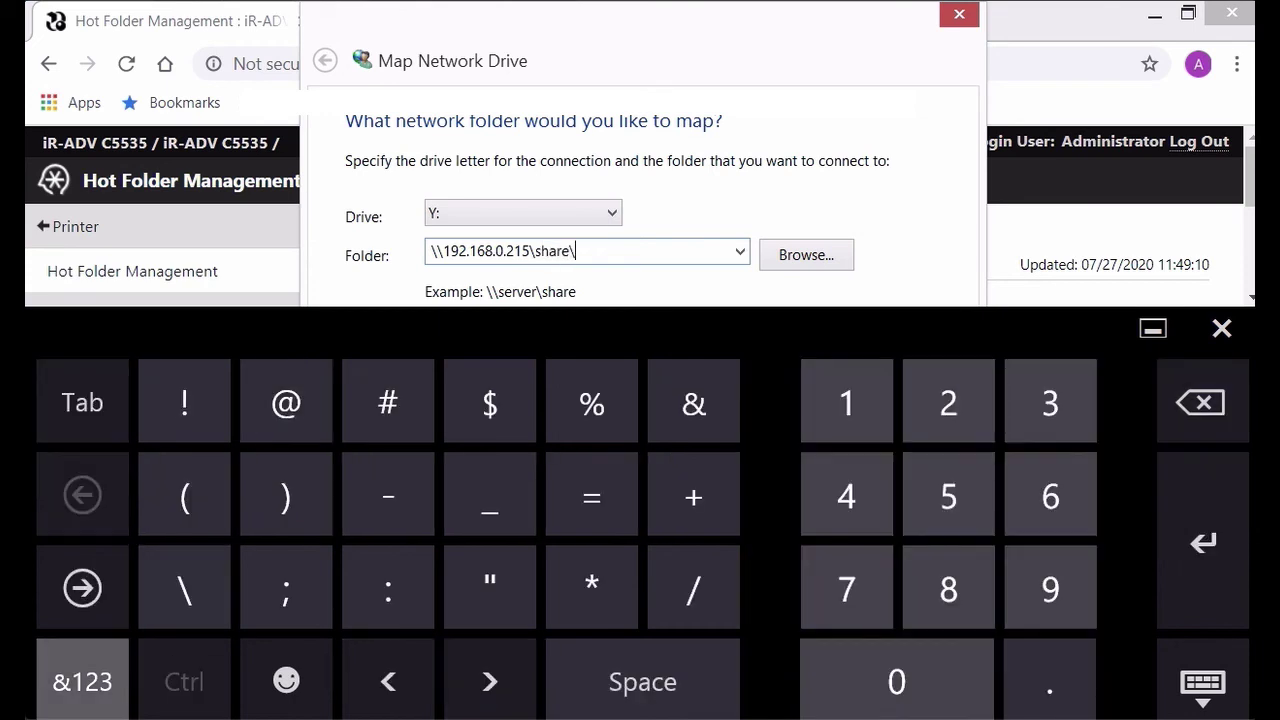
right_click(600, 251)
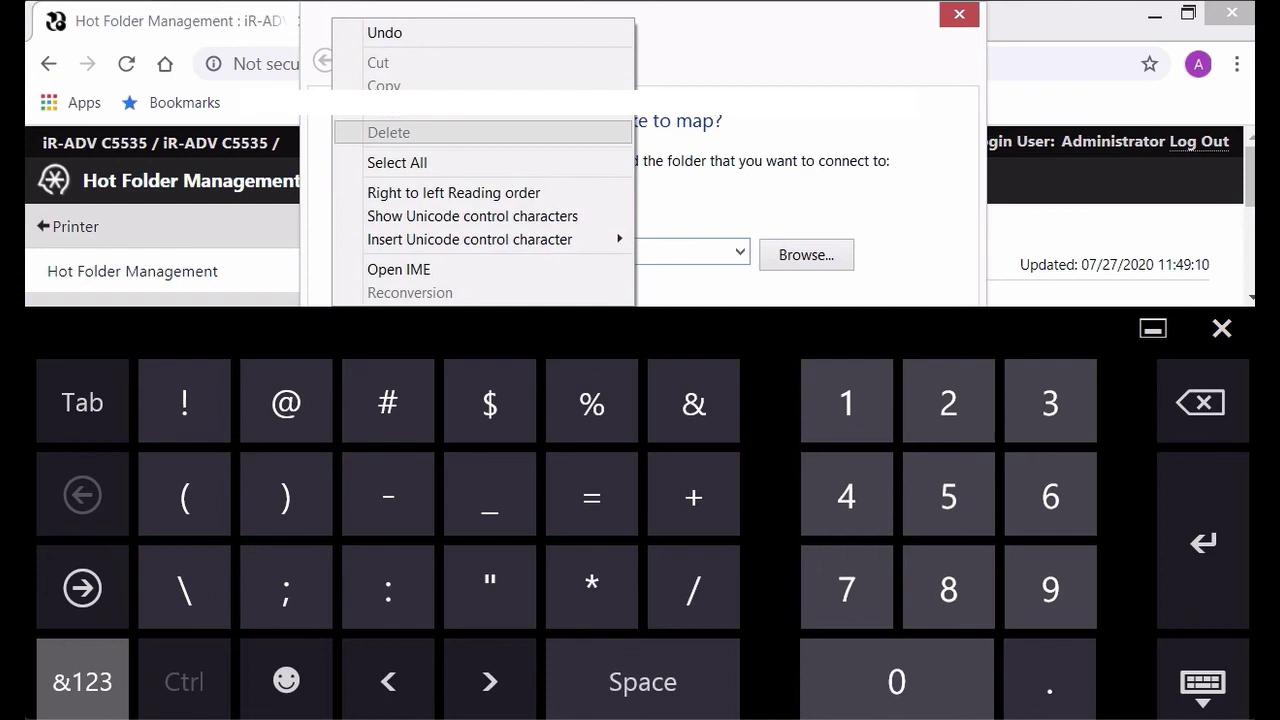
left_click(390, 109)
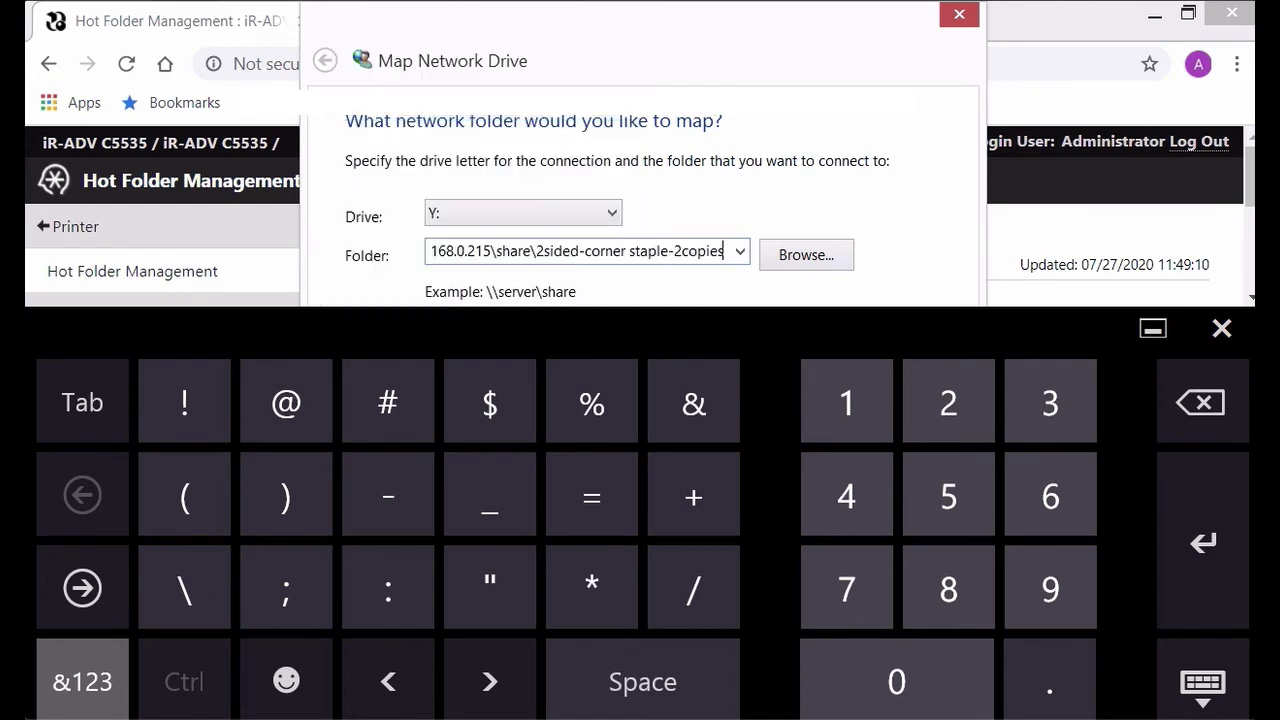
left_click(1153, 328)
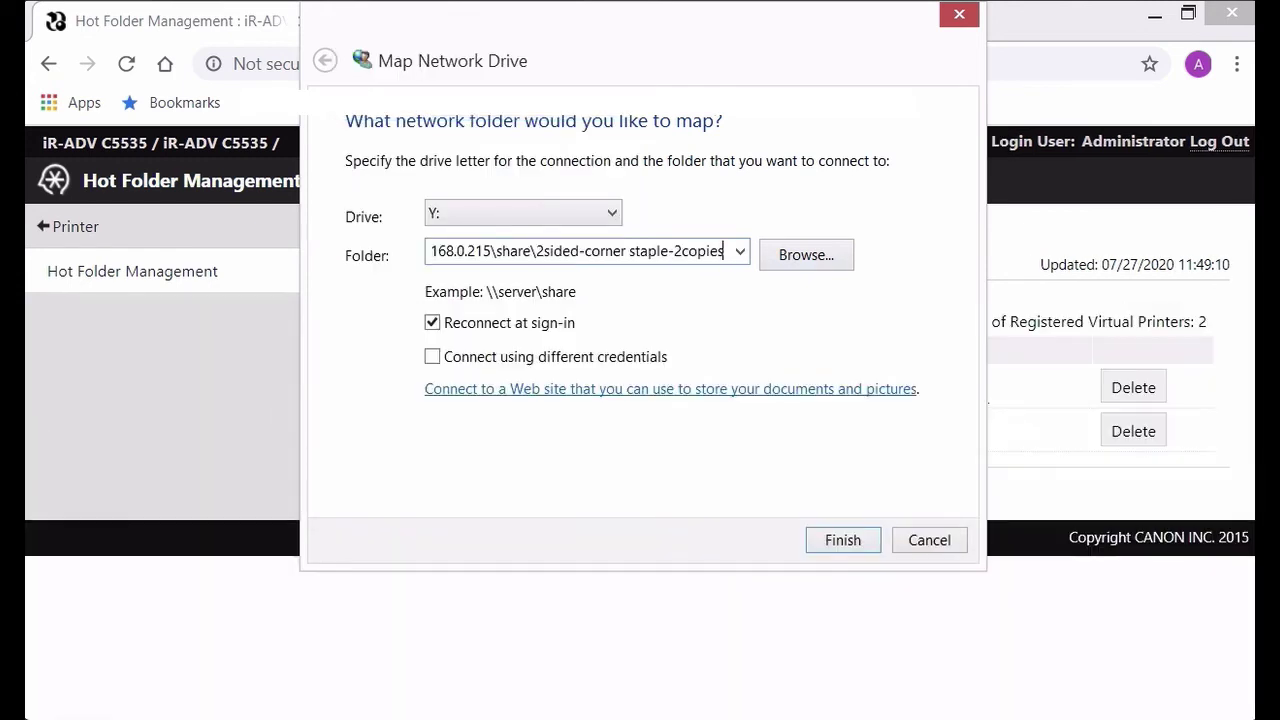
key("Return")
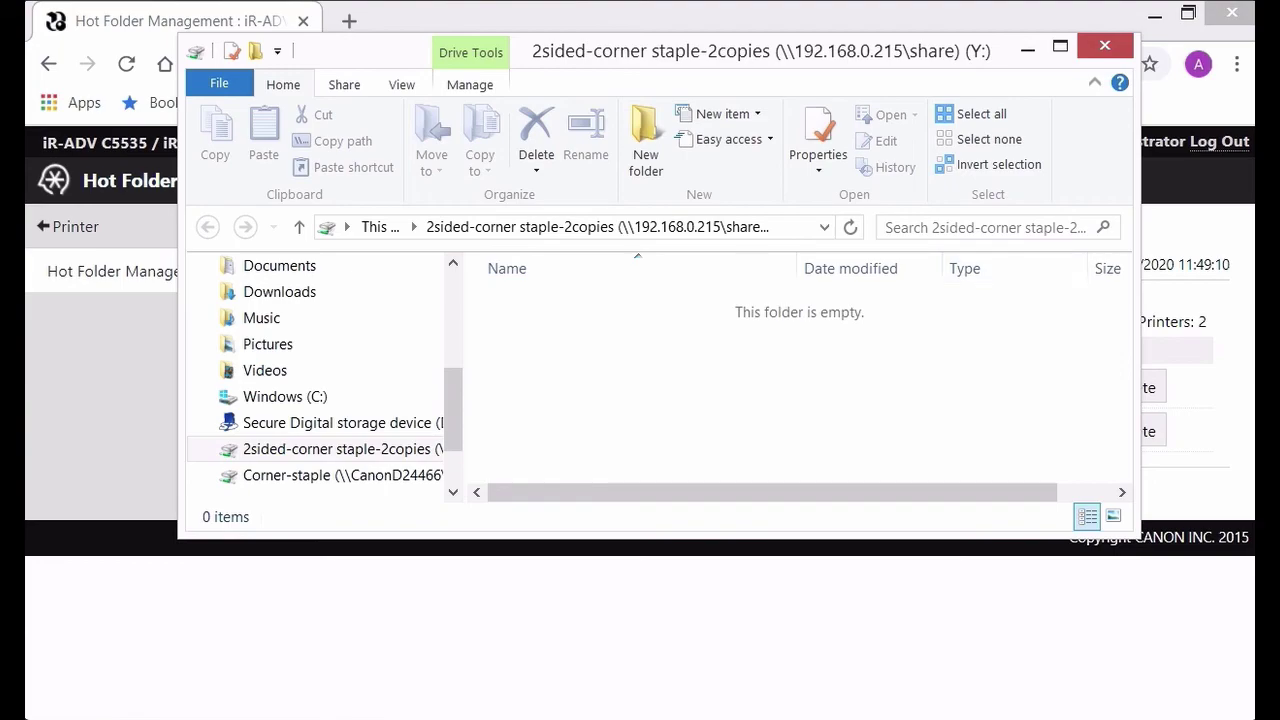
Step: Place a Y: drive shortcut on the desktop beside Corner-staple, closing both Explorer windows
left_click(1155, 14)
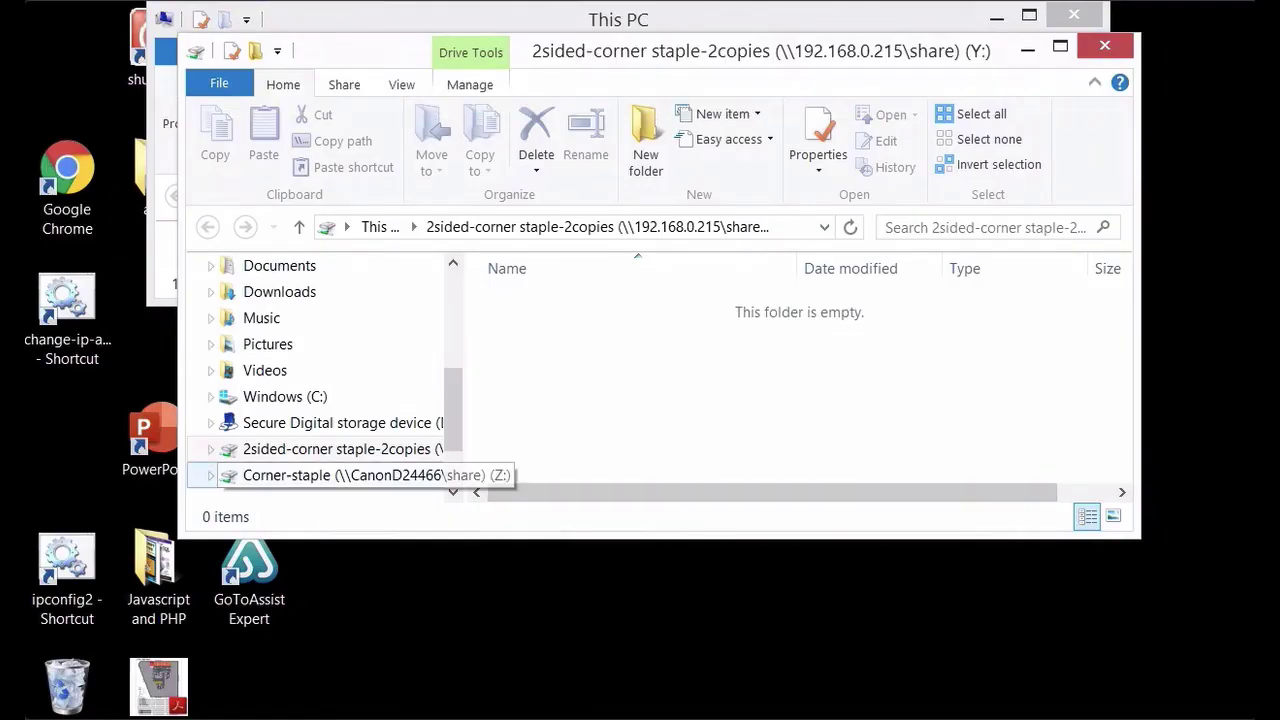
left_click_drag(330, 449, 714, 592)
left_click(1104, 45)
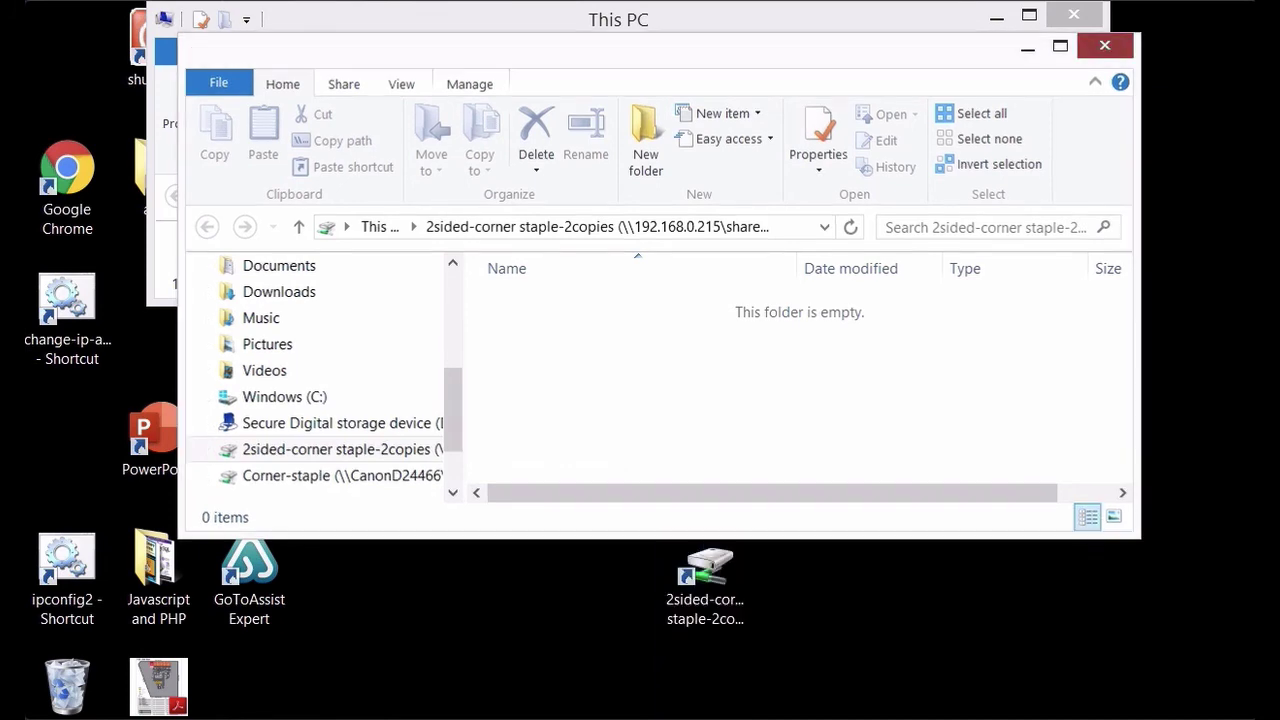
left_click(1073, 14)
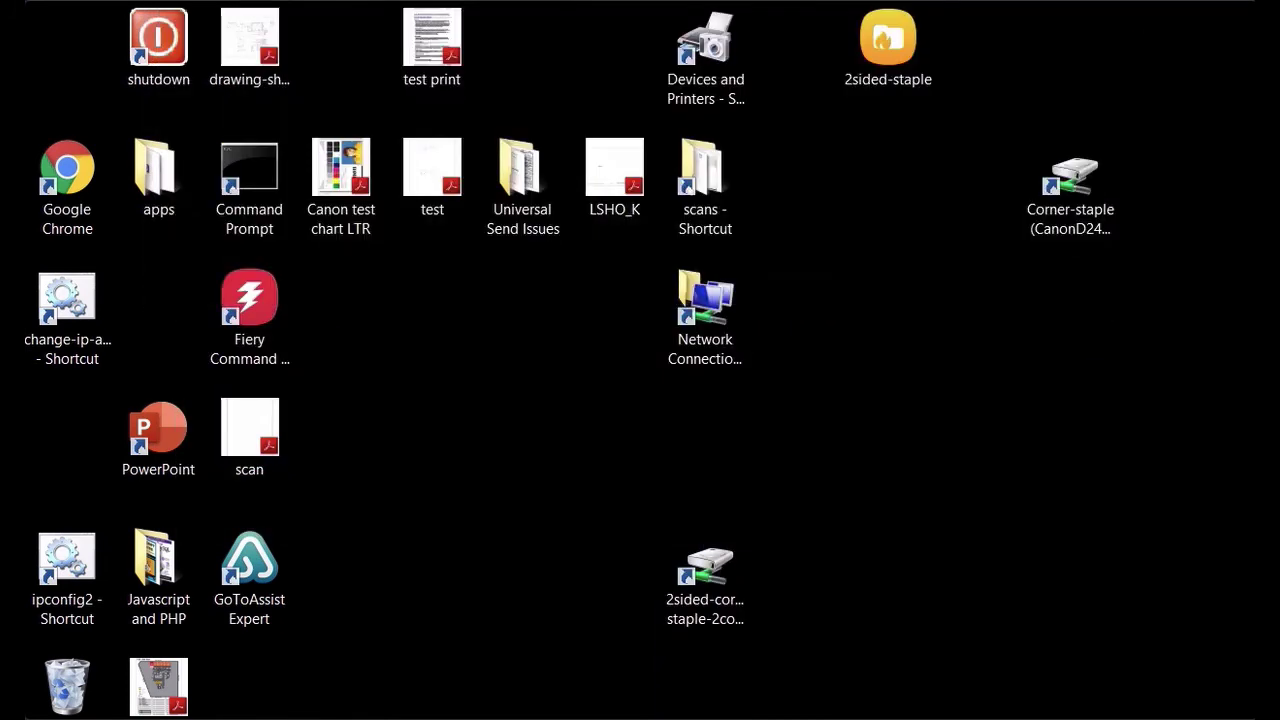
left_click_drag(705, 570, 972, 195)
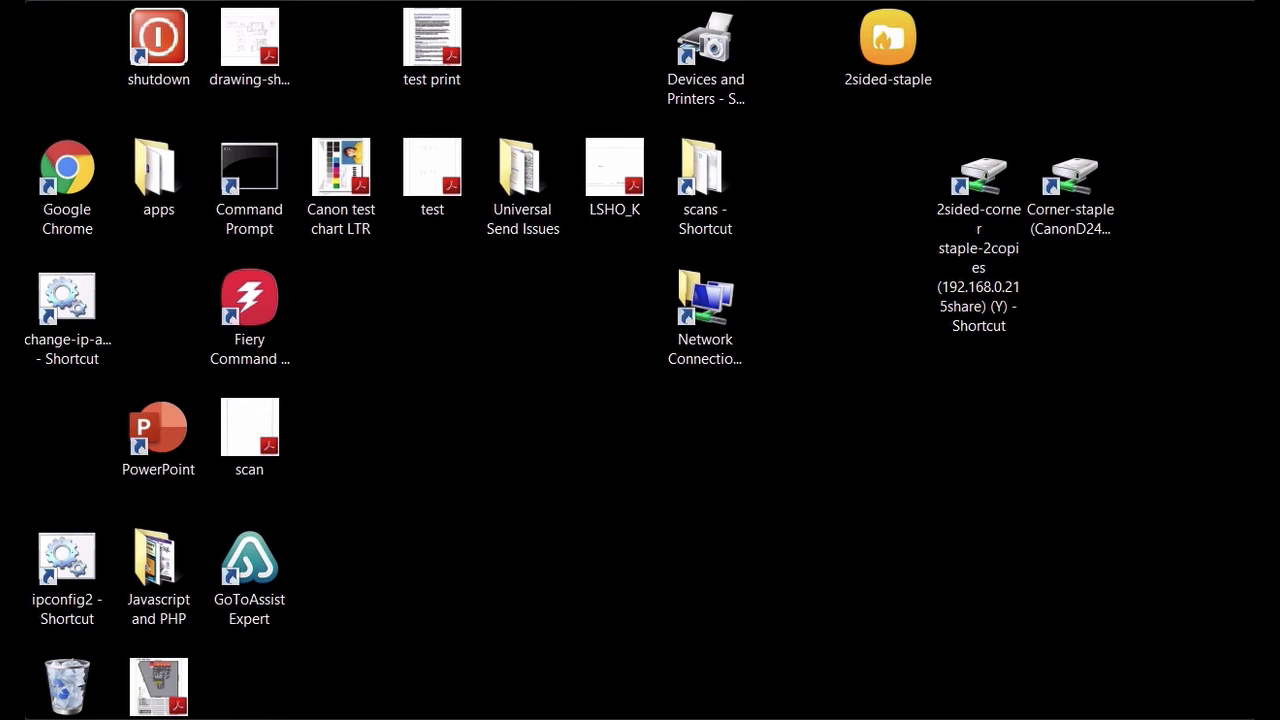
Step: Drop test.pdf onto the Y: drive shortcut and open the drive to confirm it arrived
left_click(1070, 186)
left_click_drag(432, 170, 970, 215)
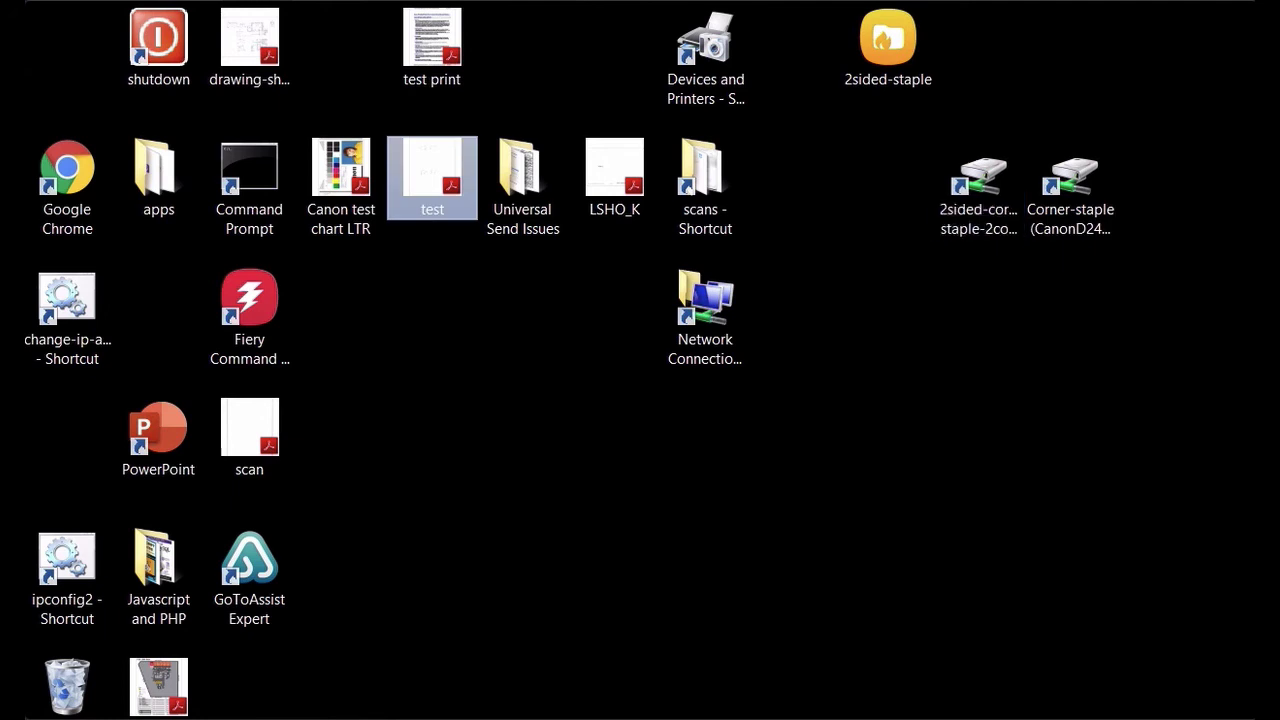
left_click(978, 185)
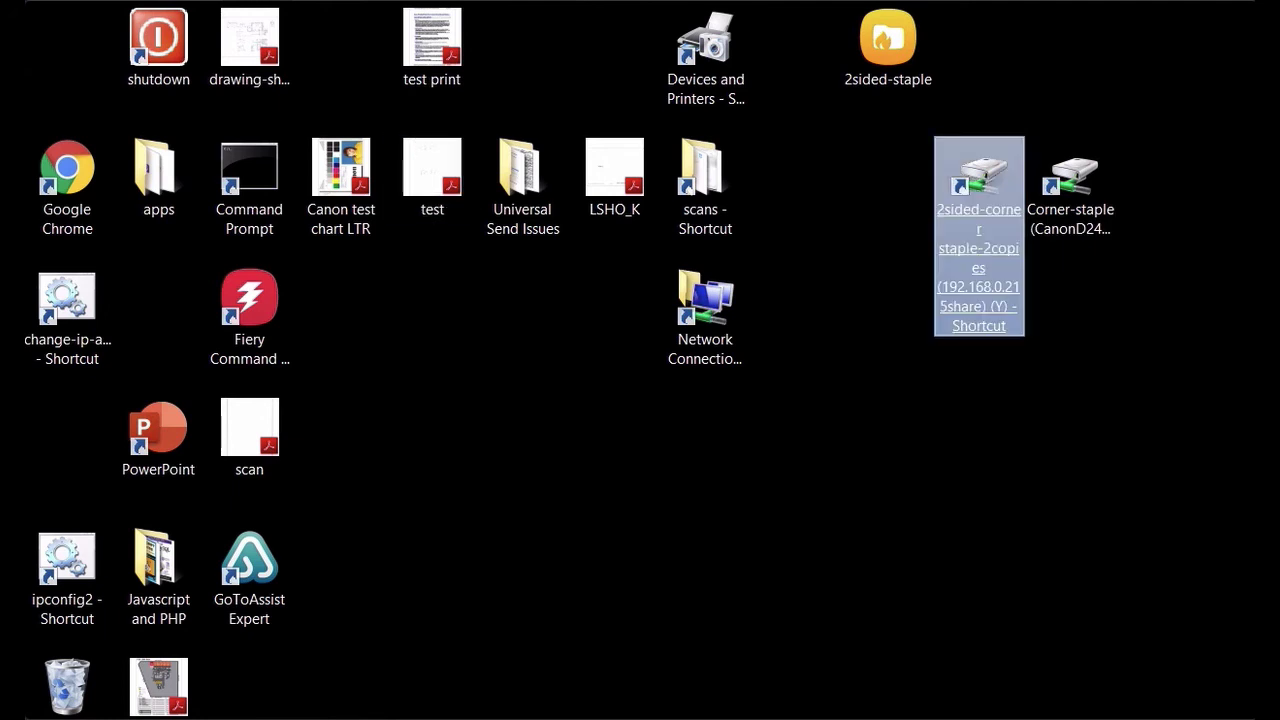
key("Return")
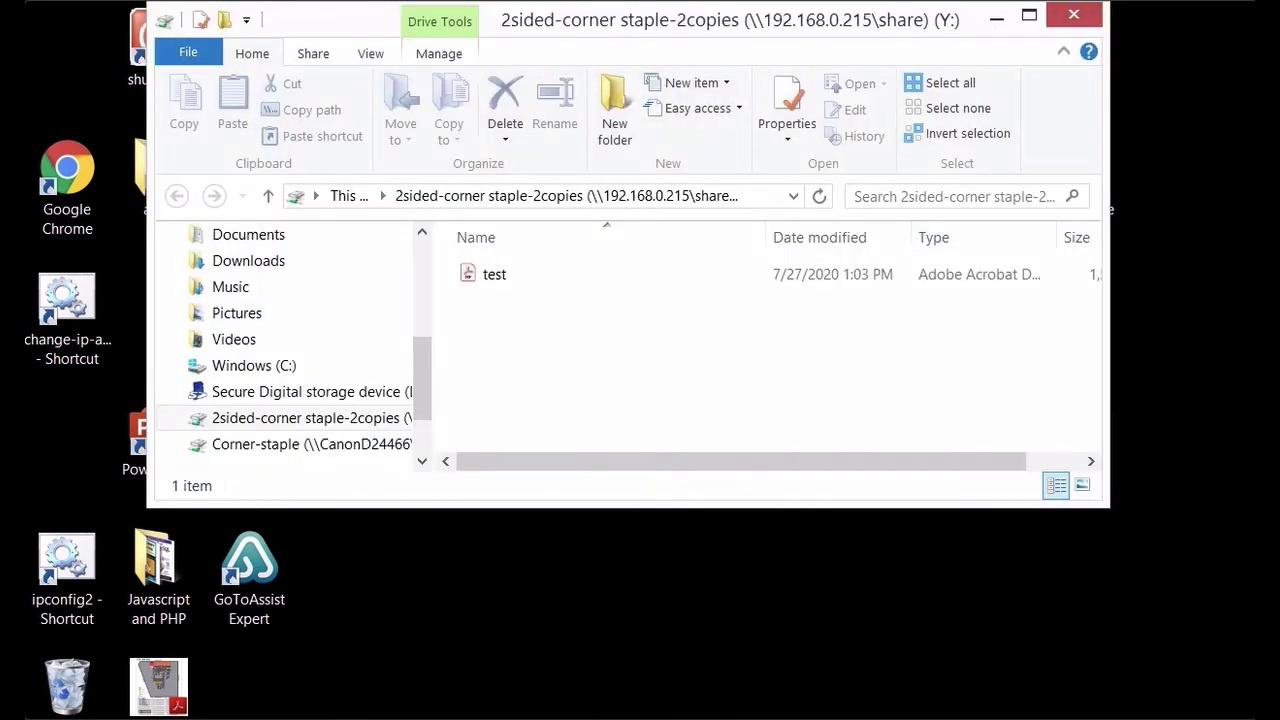
left_click(494, 274)
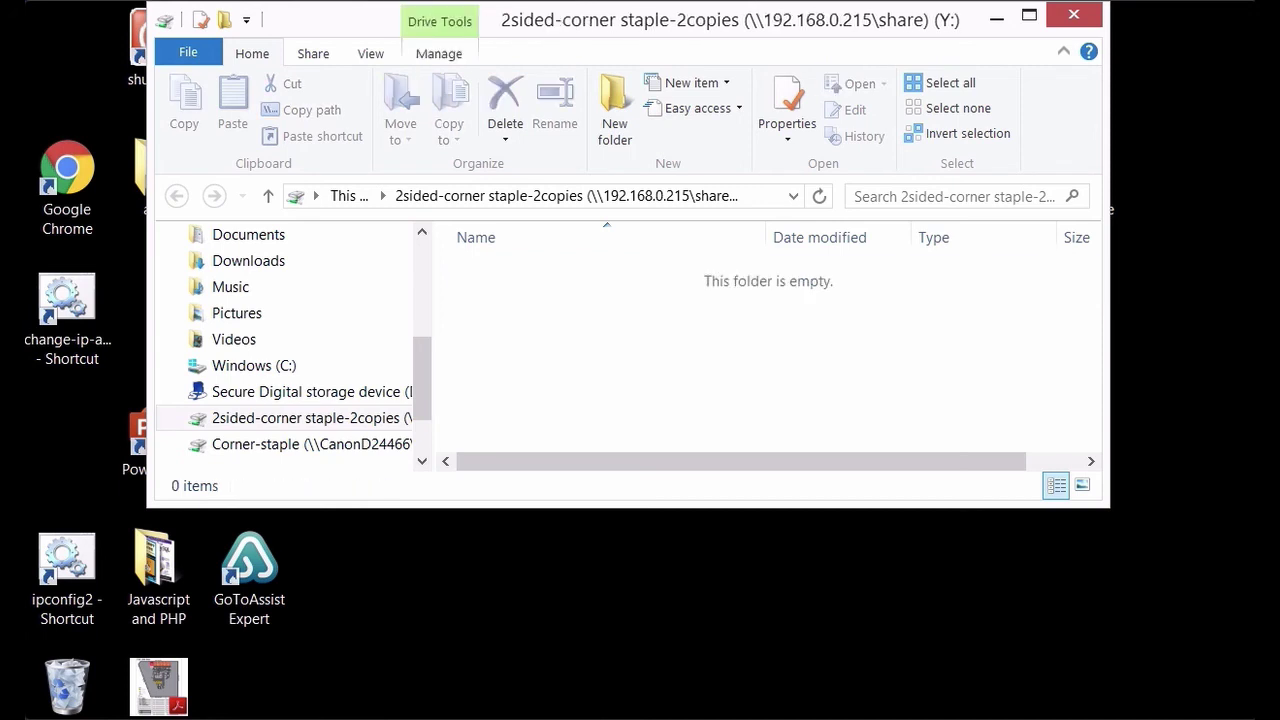
Step: Close the Y: drive, then drop test.pdf into the Corner-staple Z: hot folder and close it
key("alt+F4")
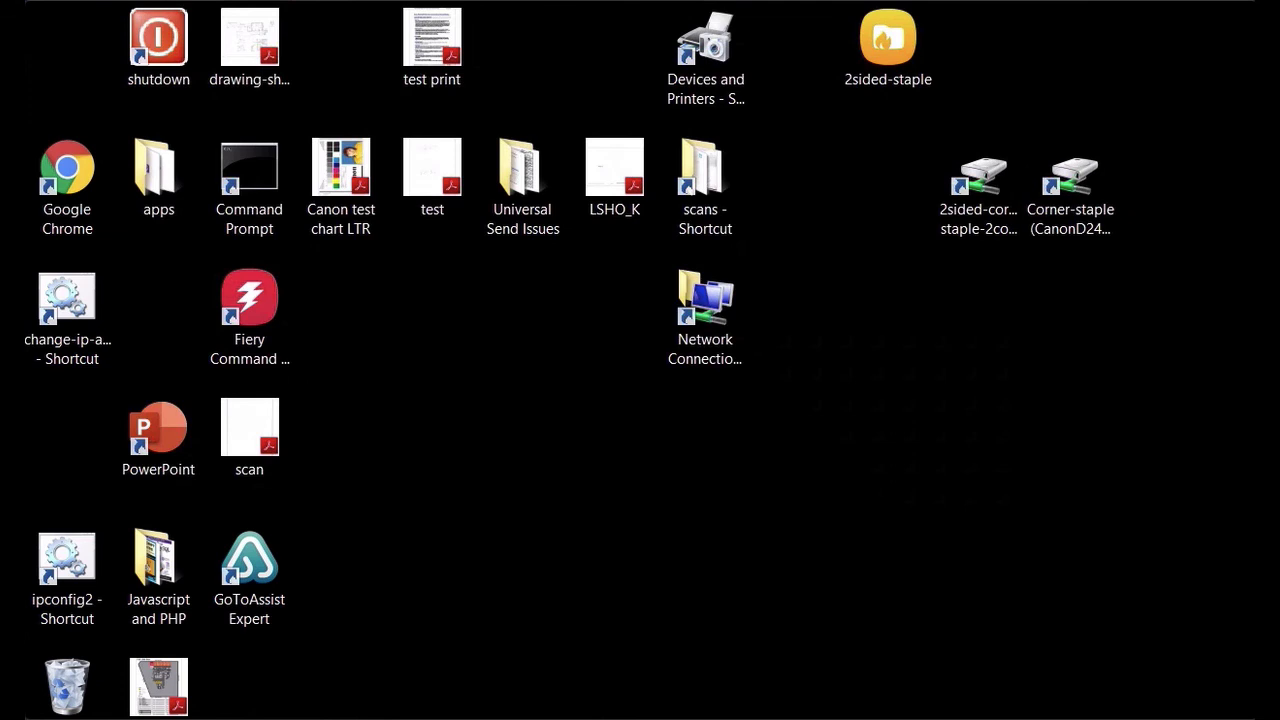
left_click_drag(432, 170, 1096, 222)
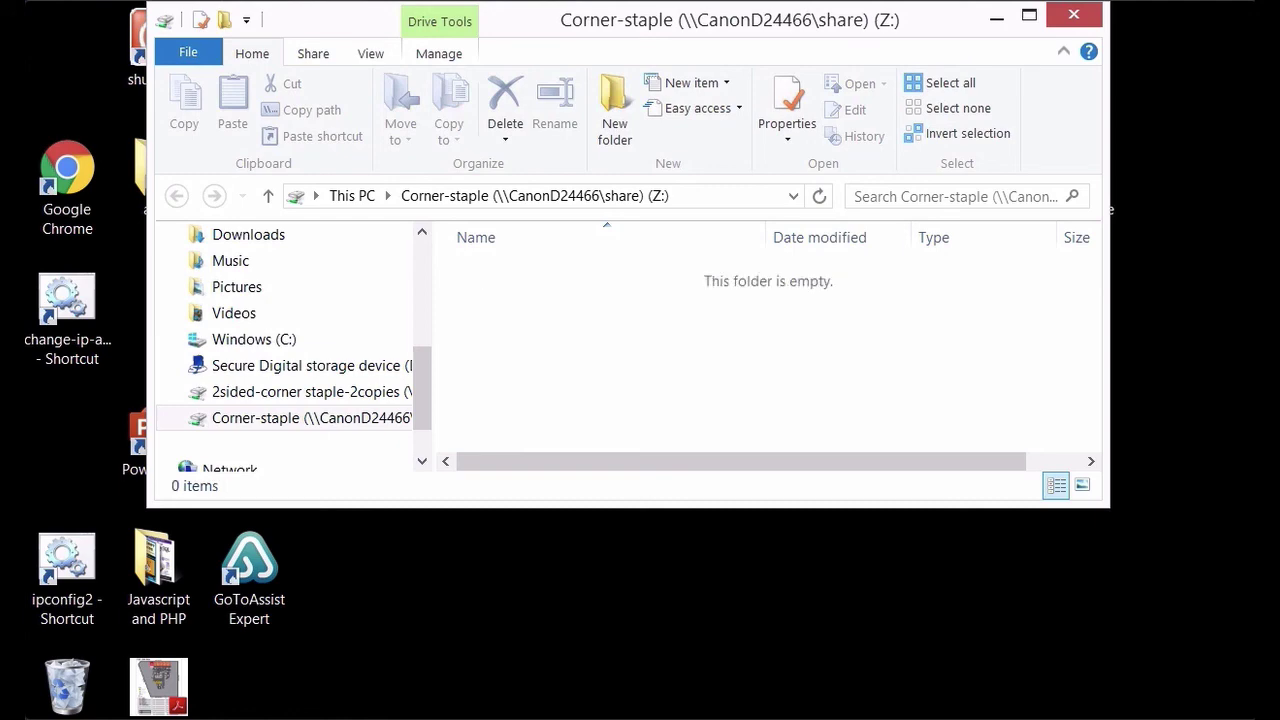
key("alt+F4")
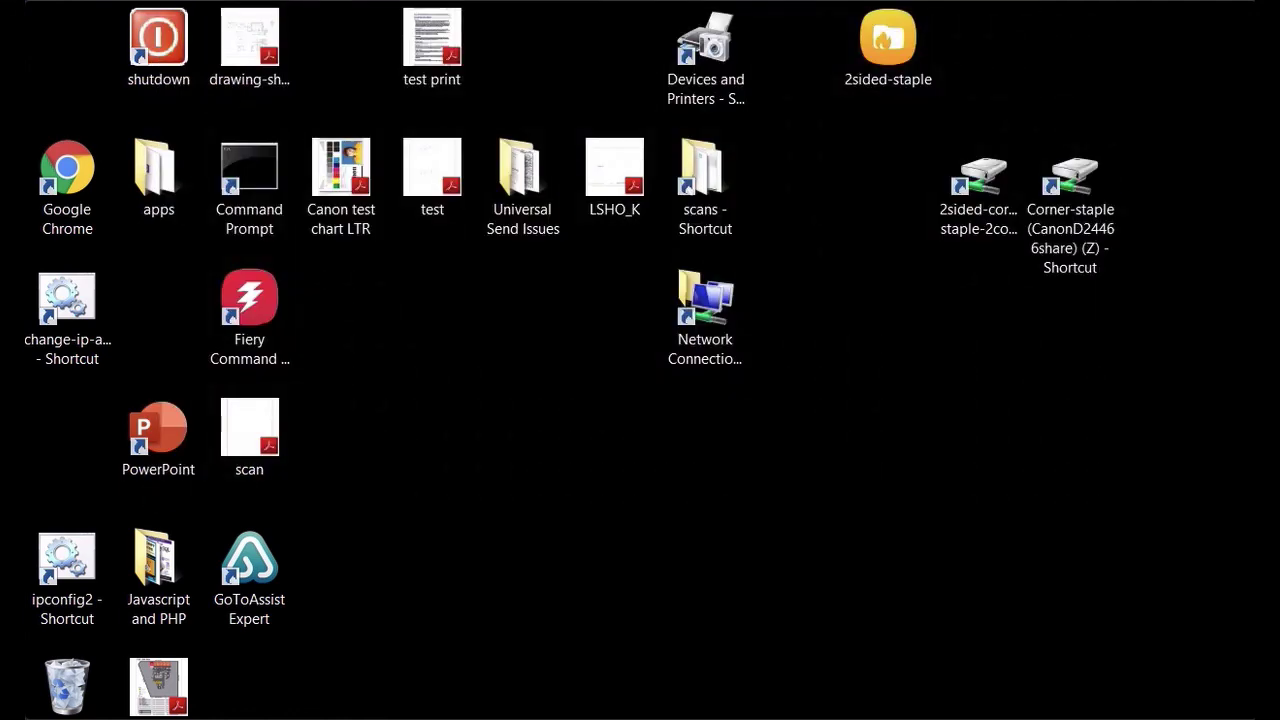